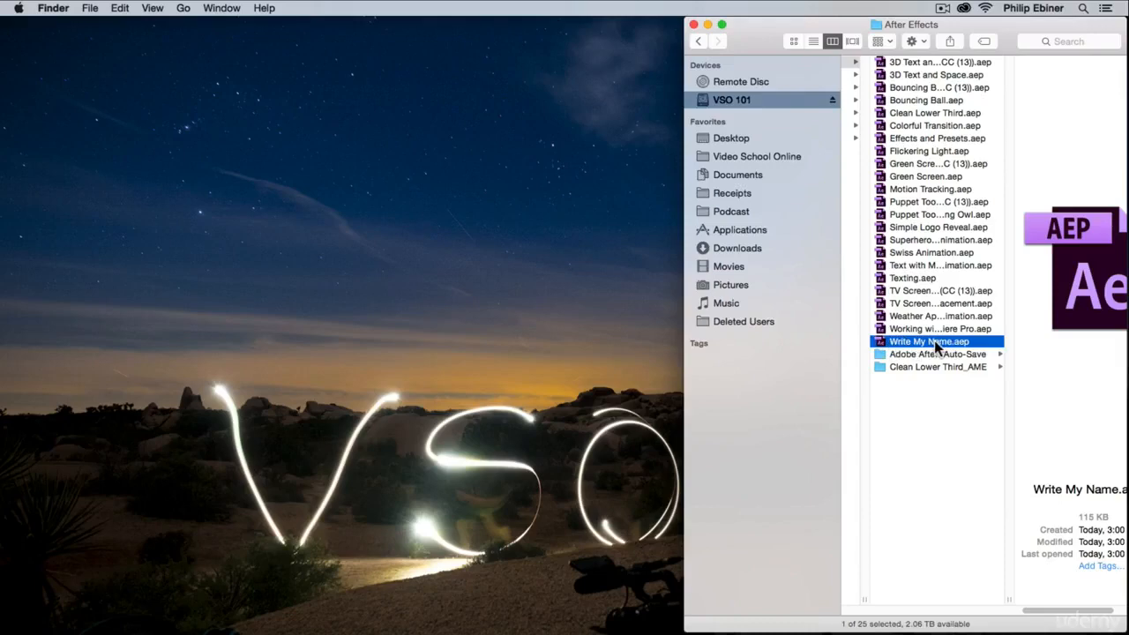
- Open the Write My Name.aep project from the After Effects project files folder and save it
{"action": "scroll", "coordinate": [934, 341], "scroll_direction": "left", "scroll_amount": 1}
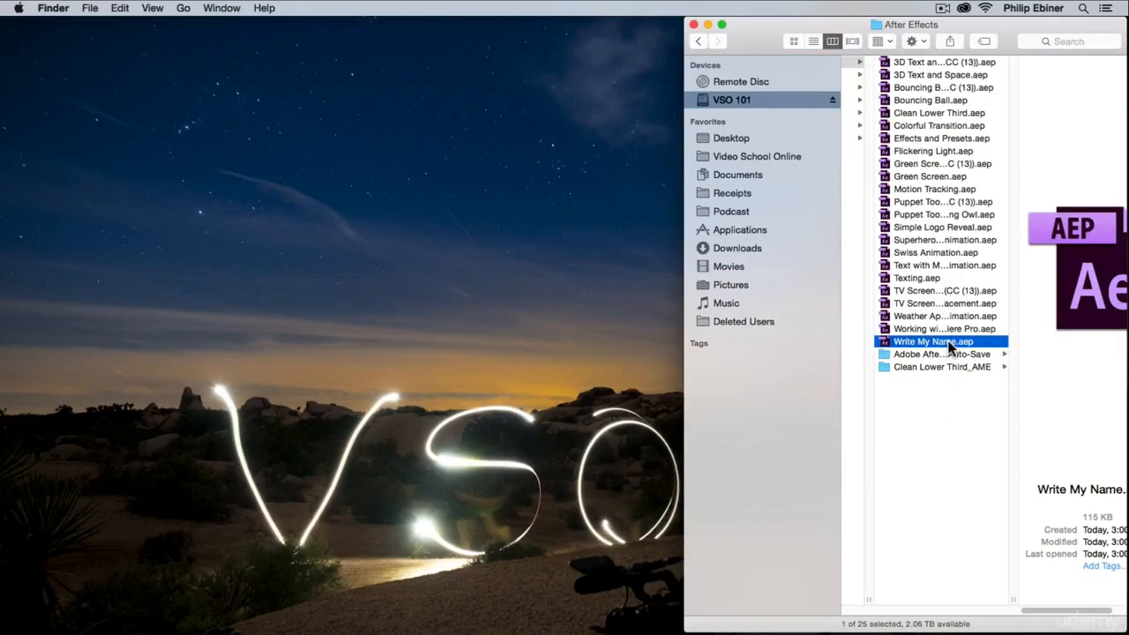
{"action": "scroll", "coordinate": [926, 346], "scroll_direction": "right", "scroll_amount": 3}
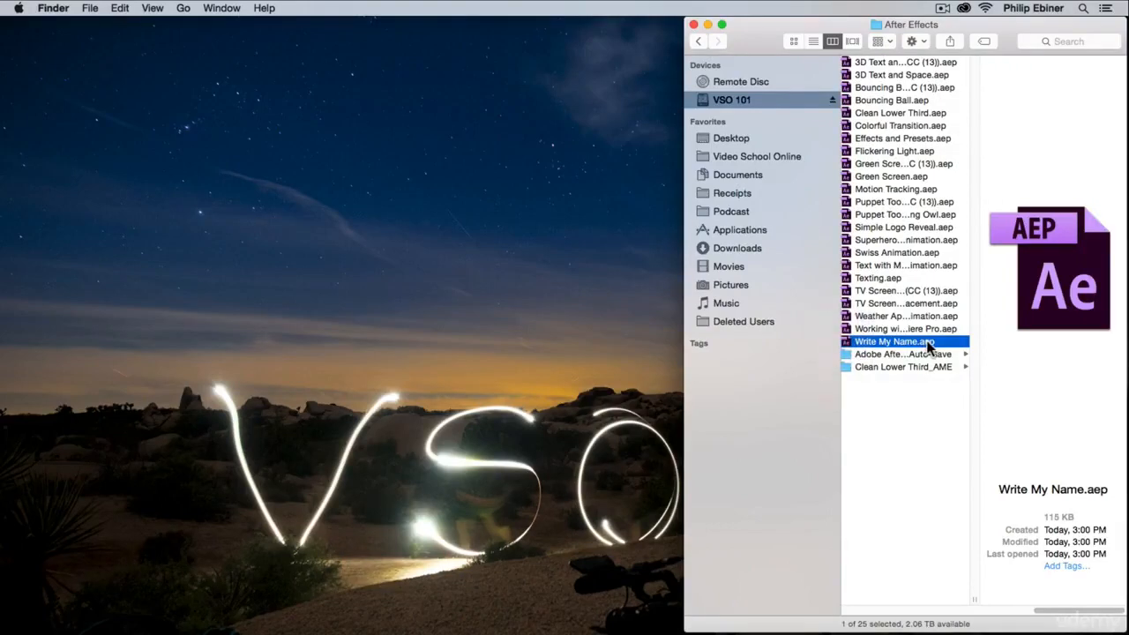
{"action": "double_click", "coordinate": [928, 347]}
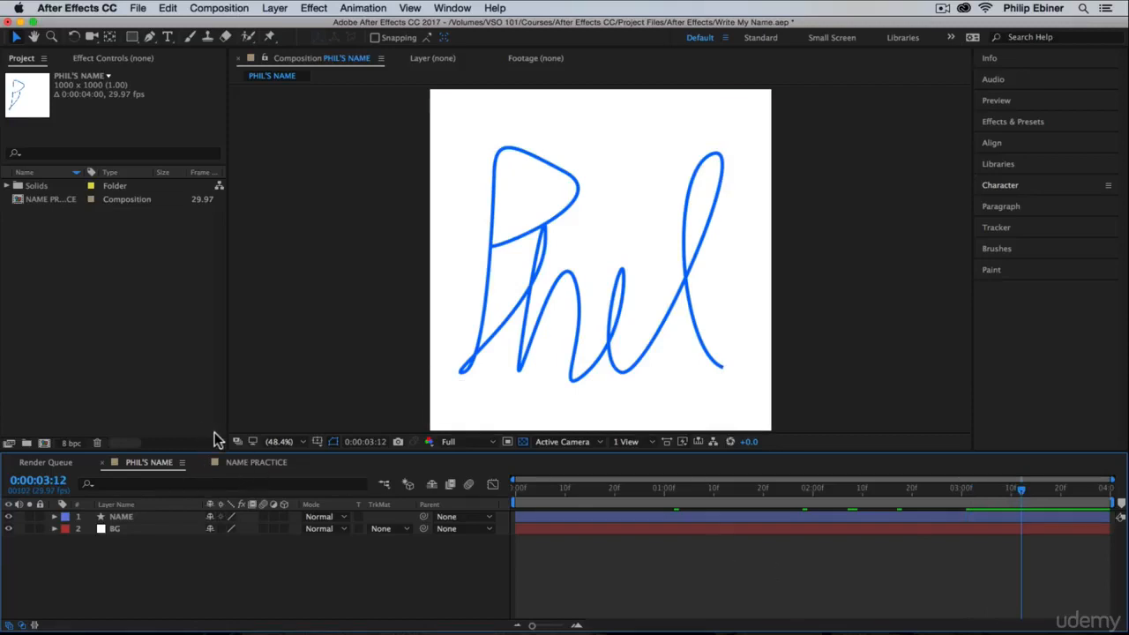
{"action": "key", "text": "super+s"}
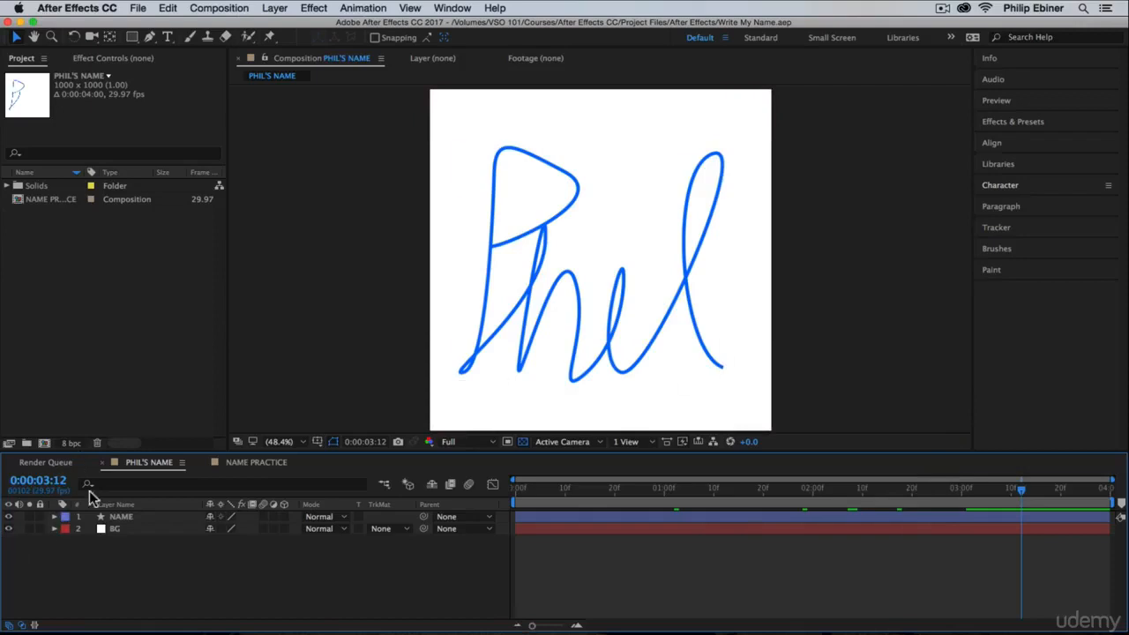
- Compare the finished name composition with the NAME PRACTICE composition, ending on the finished one
{"action": "left_click", "coordinate": [255, 461]}
{"action": "left_click", "coordinate": [175, 465]}
{"action": "left_click", "coordinate": [250, 465]}
{"action": "left_click", "coordinate": [156, 463]}
{"action": "left_click", "coordinate": [252, 461]}
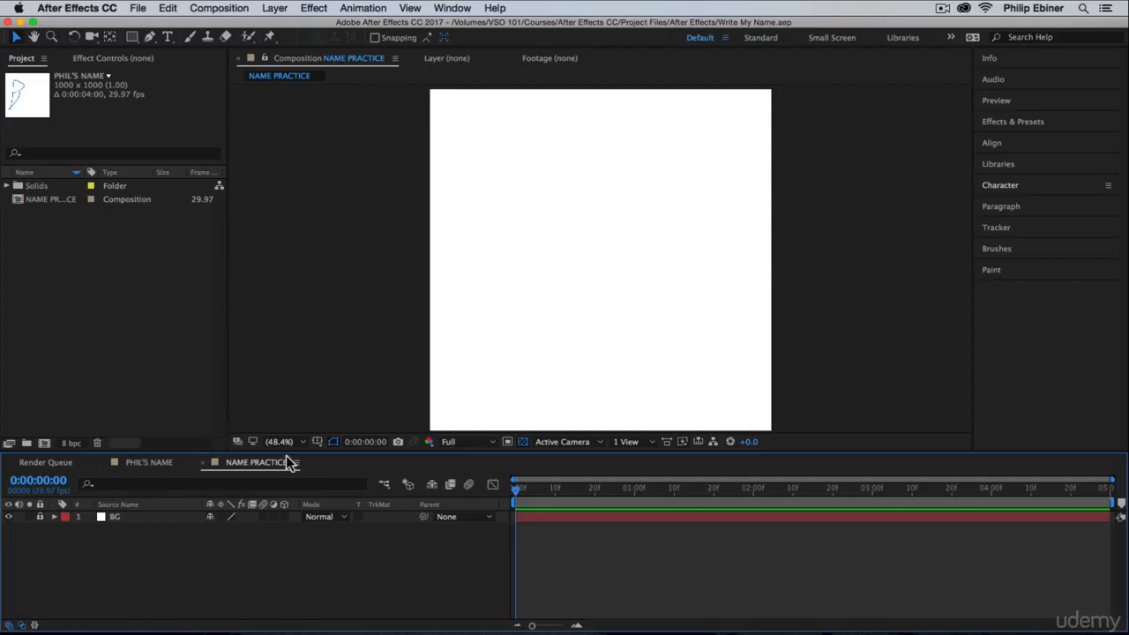
{"action": "left_click", "coordinate": [143, 464]}
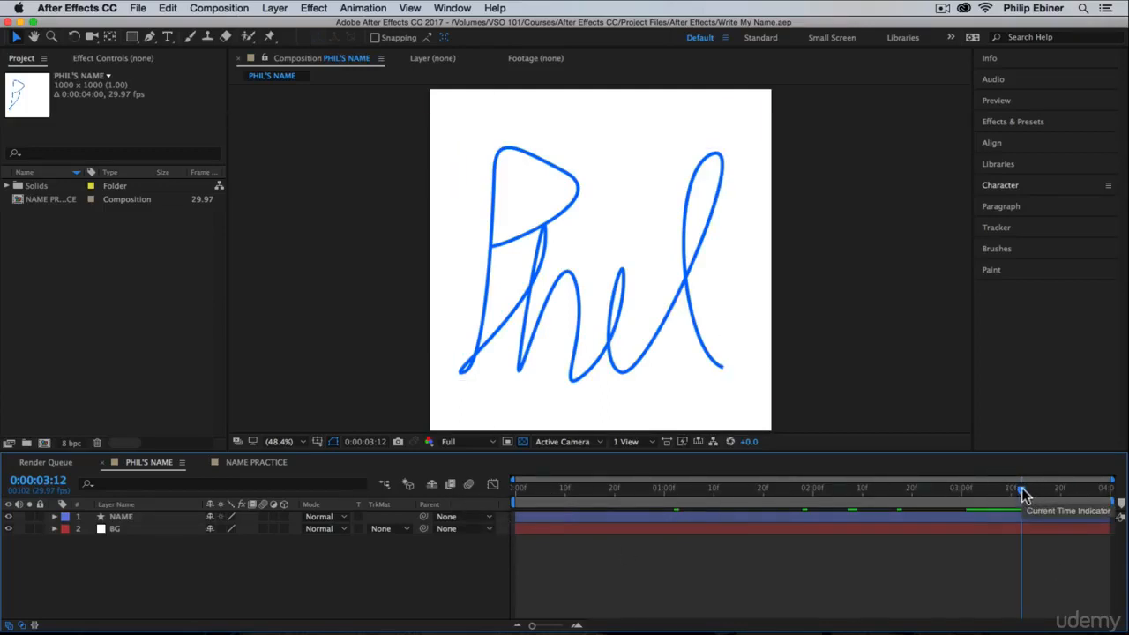
- Preview the finished handwriting animation from the start of its timeline
{"action": "mouse_move", "coordinate": [1022, 490]}
{"action": "left_mouse_down"}
{"action": "mouse_move", "coordinate": [517, 489]}
{"action": "mouse_move", "coordinate": [472, 512]}
{"action": "left_mouse_up"}
{"action": "key", "text": "space"}
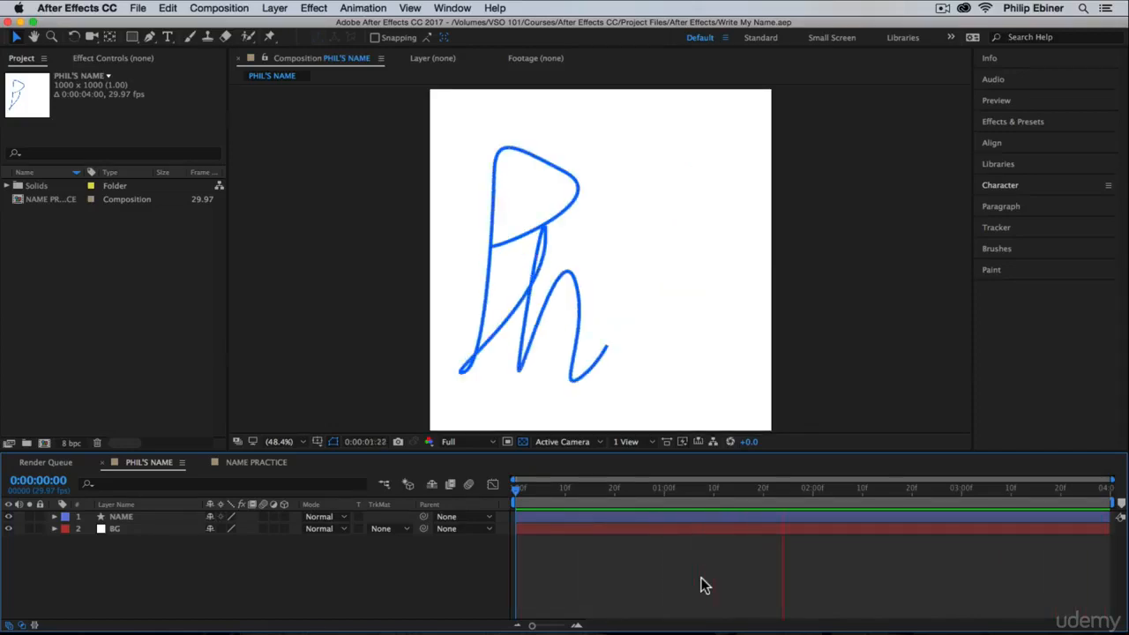
{"action": "key", "text": "space"}
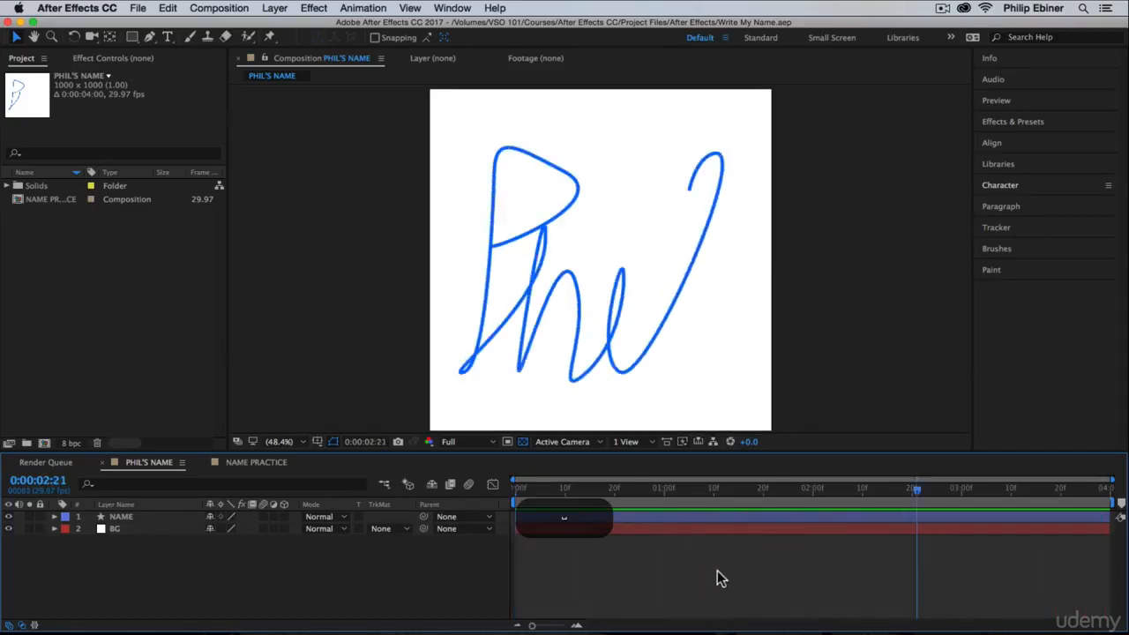
- In the NAME PRACTICE composition, draw the name's capital first letter as a curved Pen tool path with the 10 px blue stroke
{"action": "left_click", "coordinate": [248, 463]}
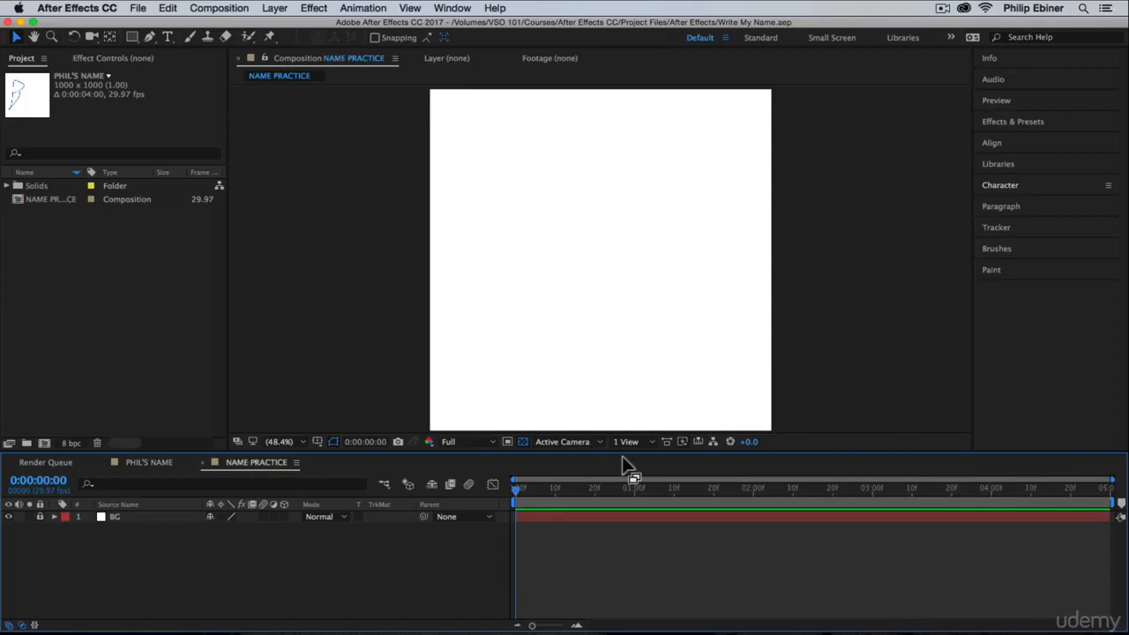
{"action": "left_click", "coordinate": [151, 37]}
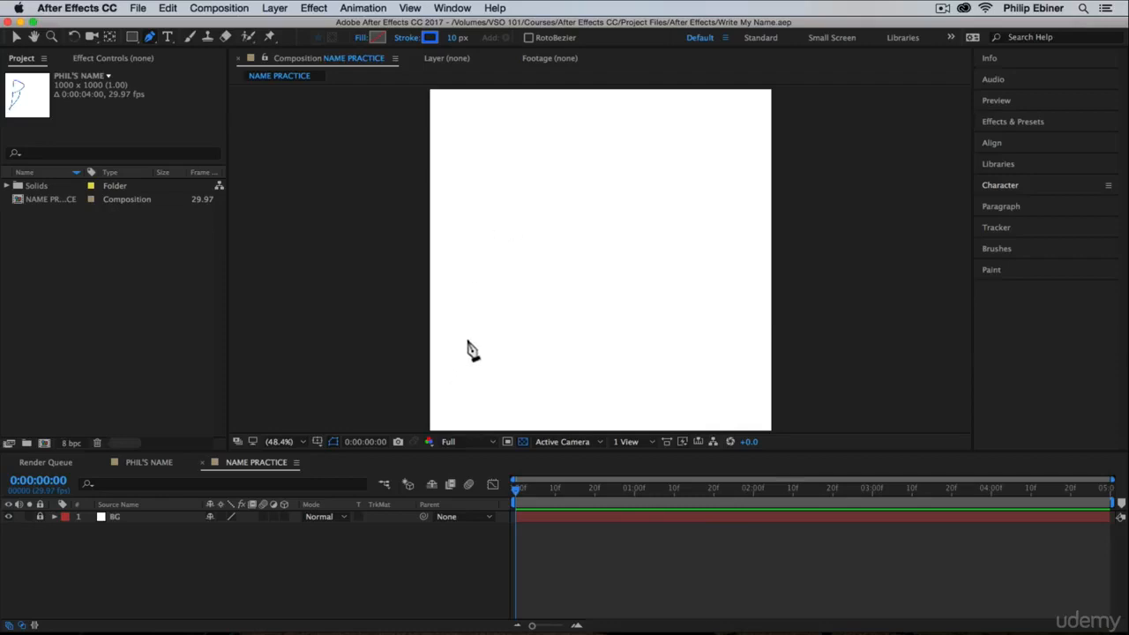
{"action": "left_click", "coordinate": [498, 222]}
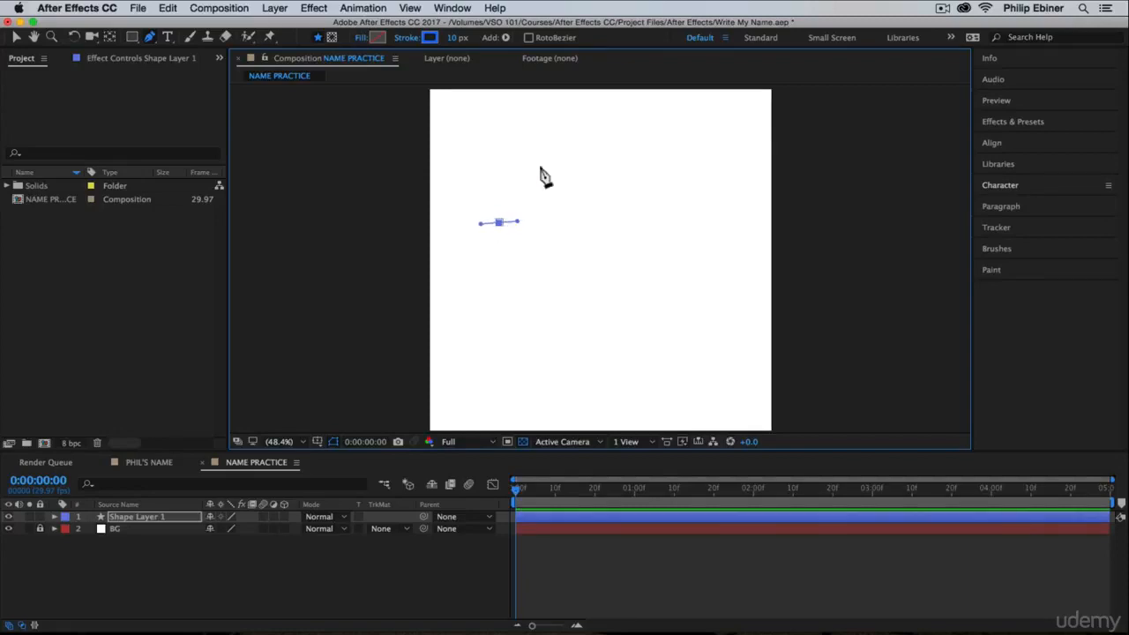
{"action": "left_click", "coordinate": [532, 151]}
{"action": "left_click_drag", "start_coordinate": [532, 155], "coordinate": [506, 134]}
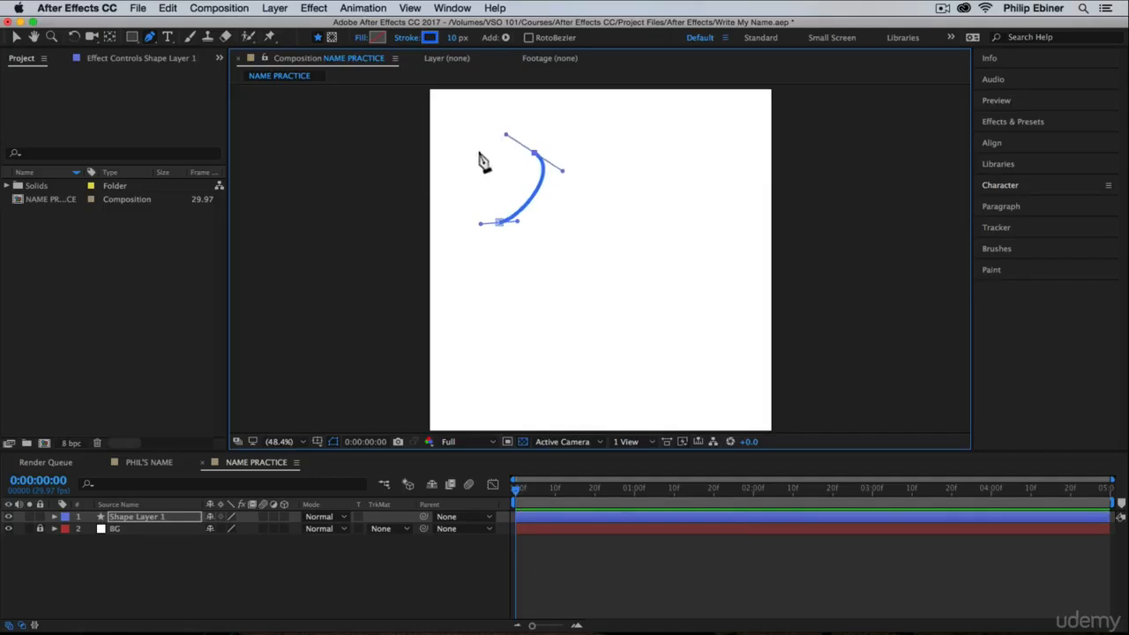
{"action": "left_click", "coordinate": [477, 147]}
{"action": "mouse_move", "coordinate": [481, 343]}
{"action": "left_mouse_down"}
{"action": "mouse_move", "coordinate": [472, 374]}
{"action": "mouse_move", "coordinate": [451, 370]}
{"action": "left_mouse_up"}
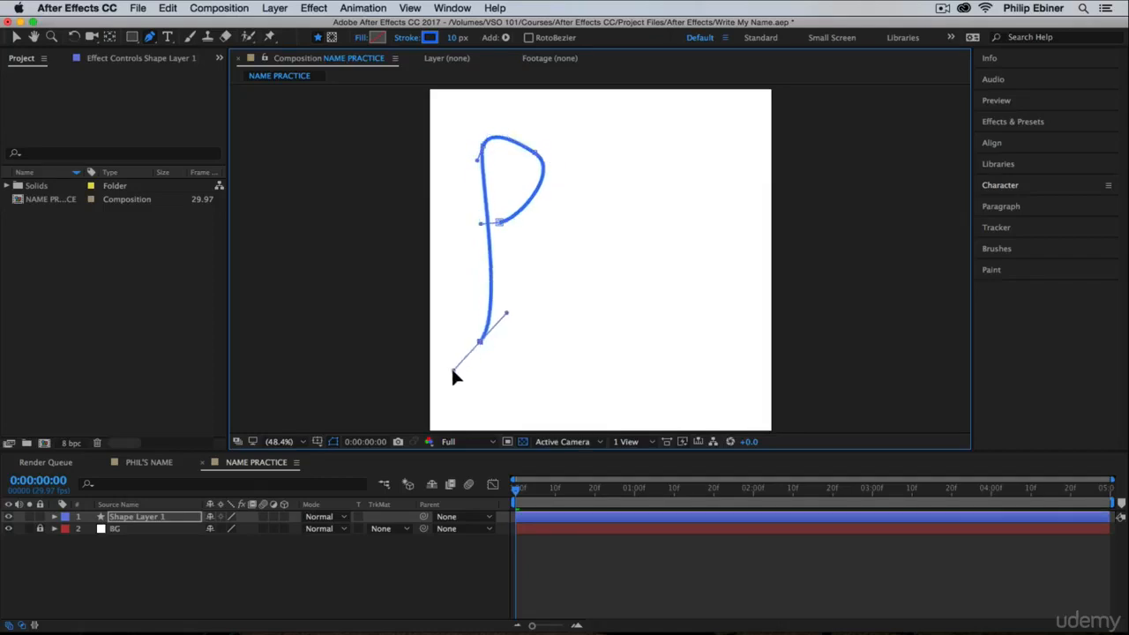
- Continue the same curved Pen path through the remaining letters of the handwritten name, ending it with the tall last letter, and deselect it
{"action": "left_click", "coordinate": [546, 216]}
{"action": "left_click_drag", "start_coordinate": [548, 216], "coordinate": [535, 182]}
{"action": "left_click_drag", "start_coordinate": [532, 346], "coordinate": [567, 293]}
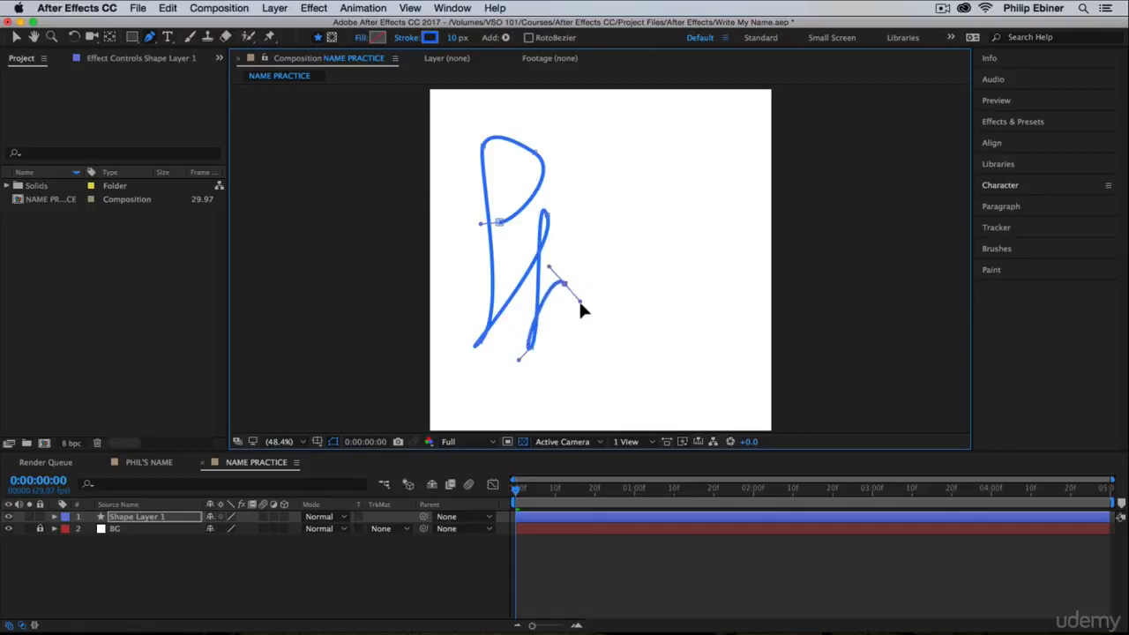
{"action": "left_click", "coordinate": [584, 347]}
{"action": "left_click_drag", "start_coordinate": [613, 267], "coordinate": [604, 263]}
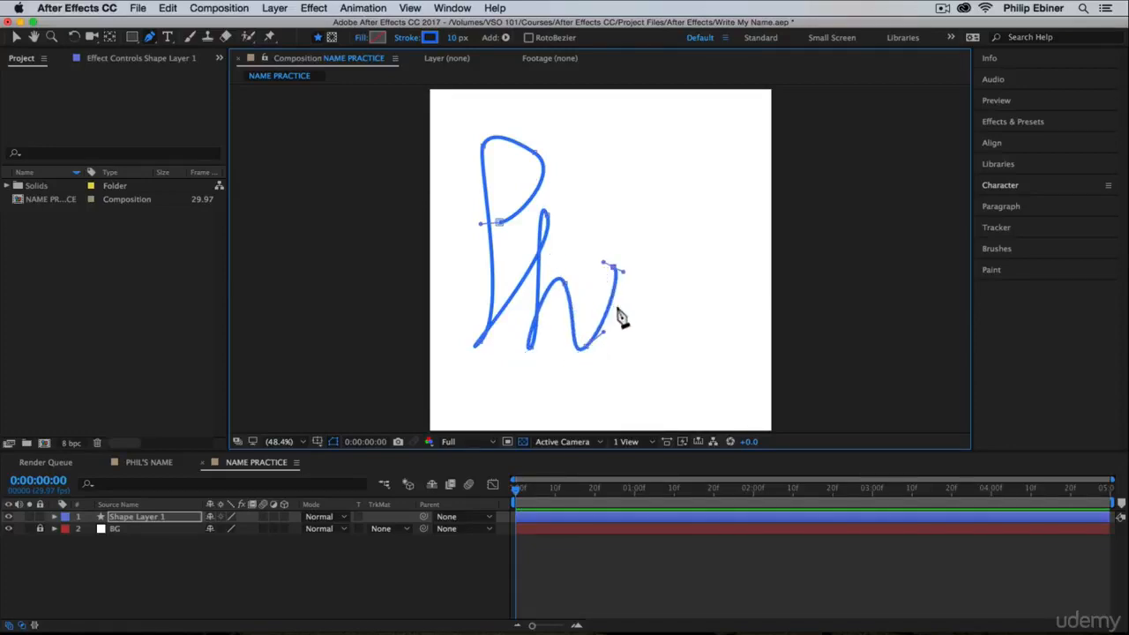
{"action": "left_click_drag", "start_coordinate": [620, 334], "coordinate": [621, 338]}
{"action": "left_click_drag", "start_coordinate": [709, 152], "coordinate": [679, 129]}
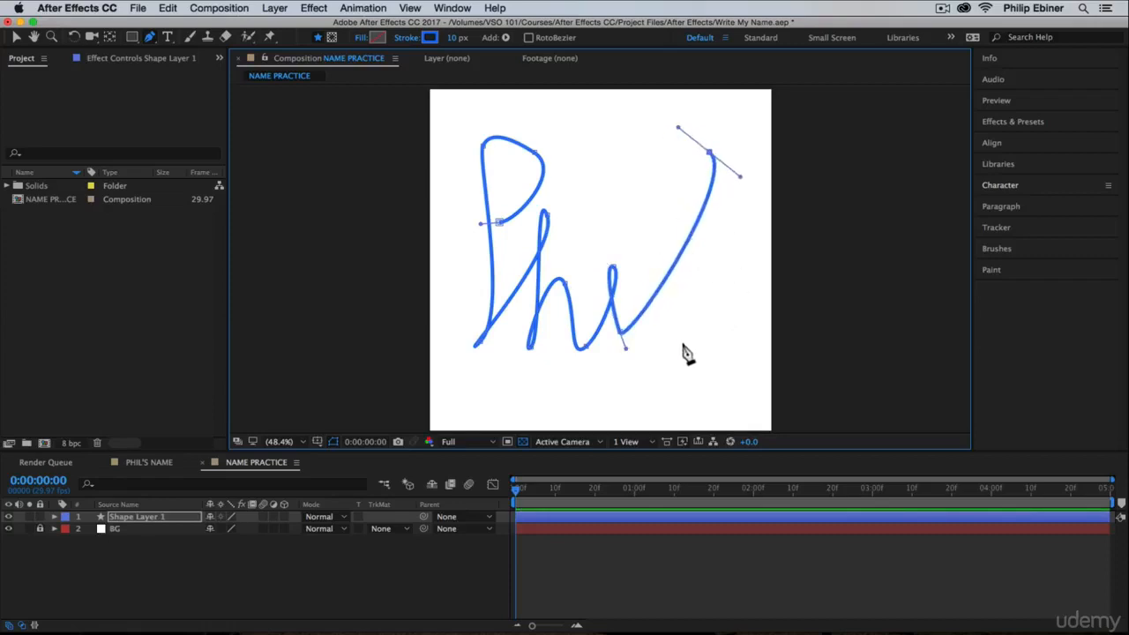
{"action": "left_click_drag", "start_coordinate": [681, 344], "coordinate": [711, 366]}
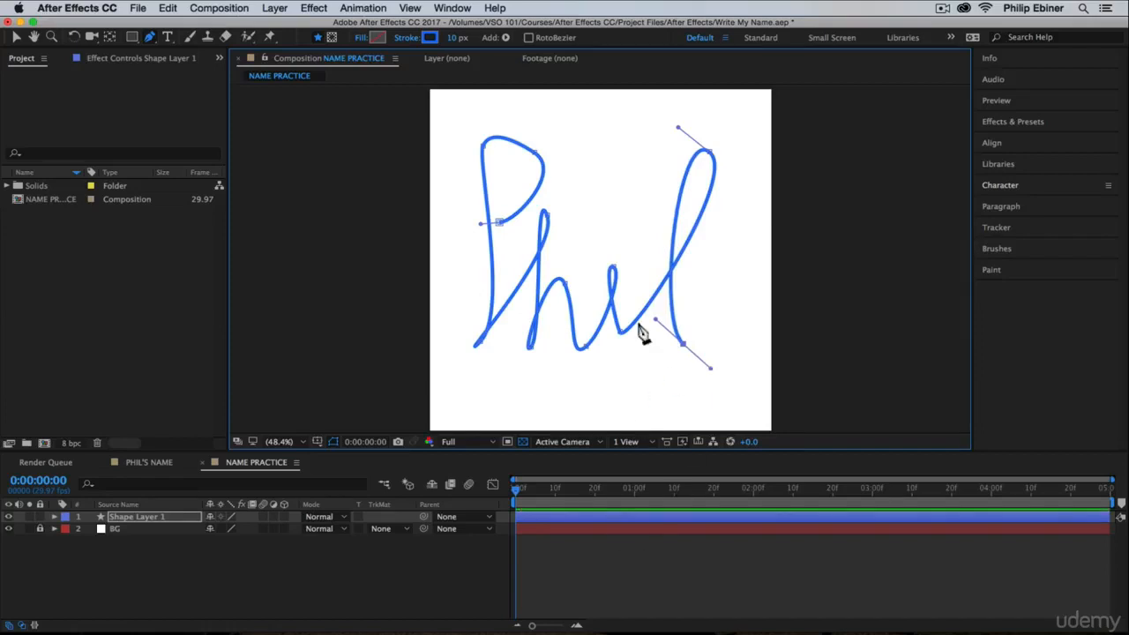
{"action": "left_click", "coordinate": [565, 584]}
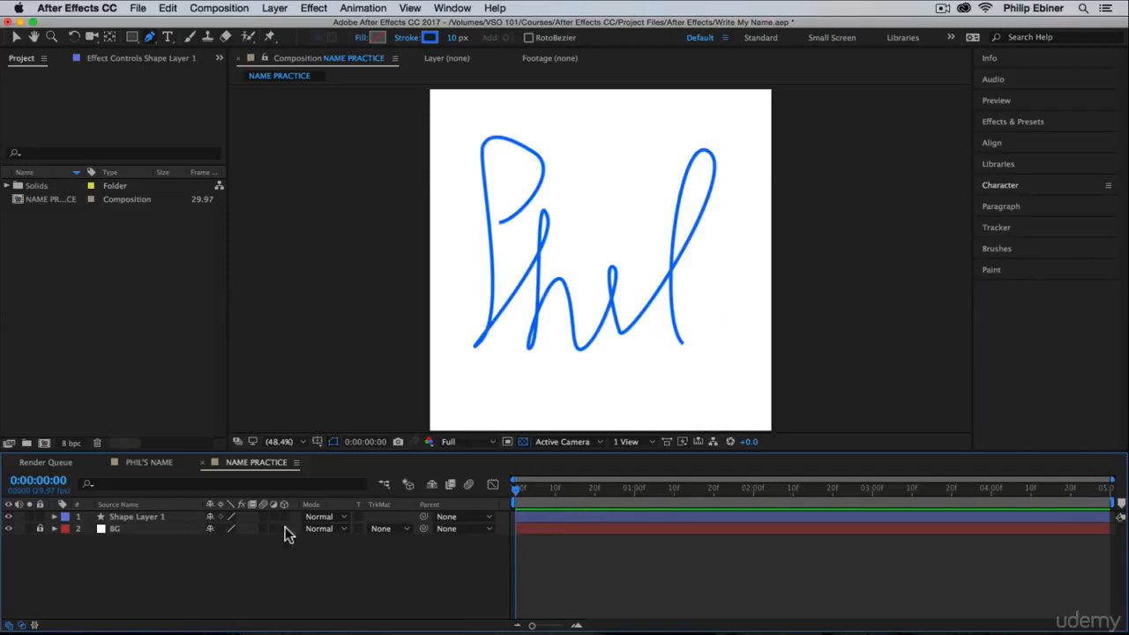
- Select Shape Layer 1 to check the drawn name, deselect it and hide the layer
{"action": "left_click", "coordinate": [113, 520]}
{"action": "left_click", "coordinate": [134, 520]}
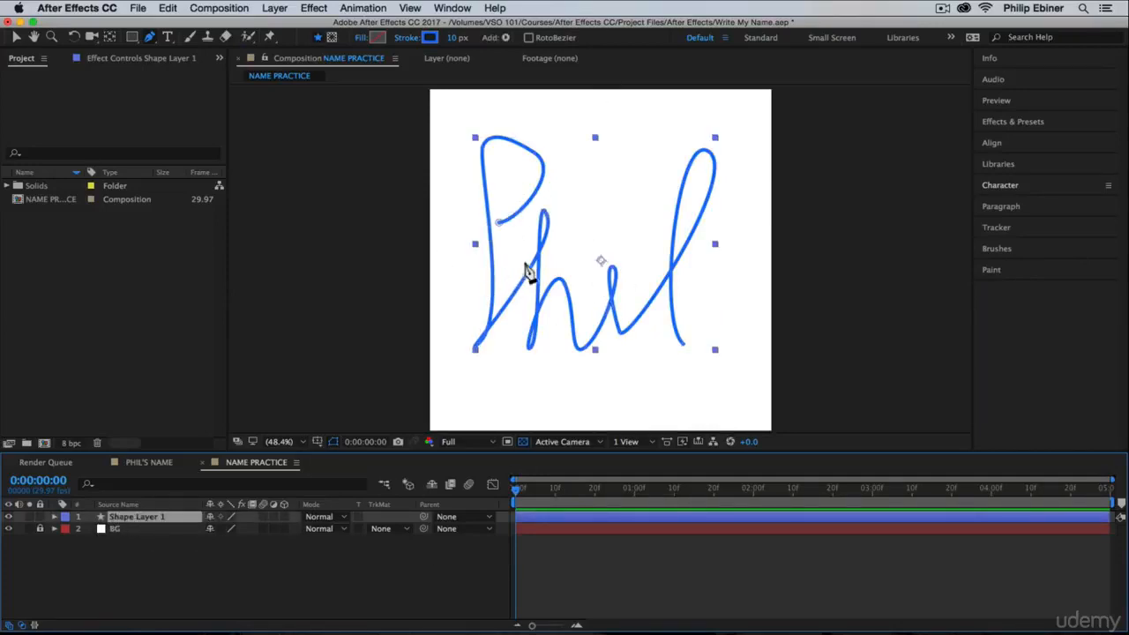
{"action": "left_click", "coordinate": [613, 563]}
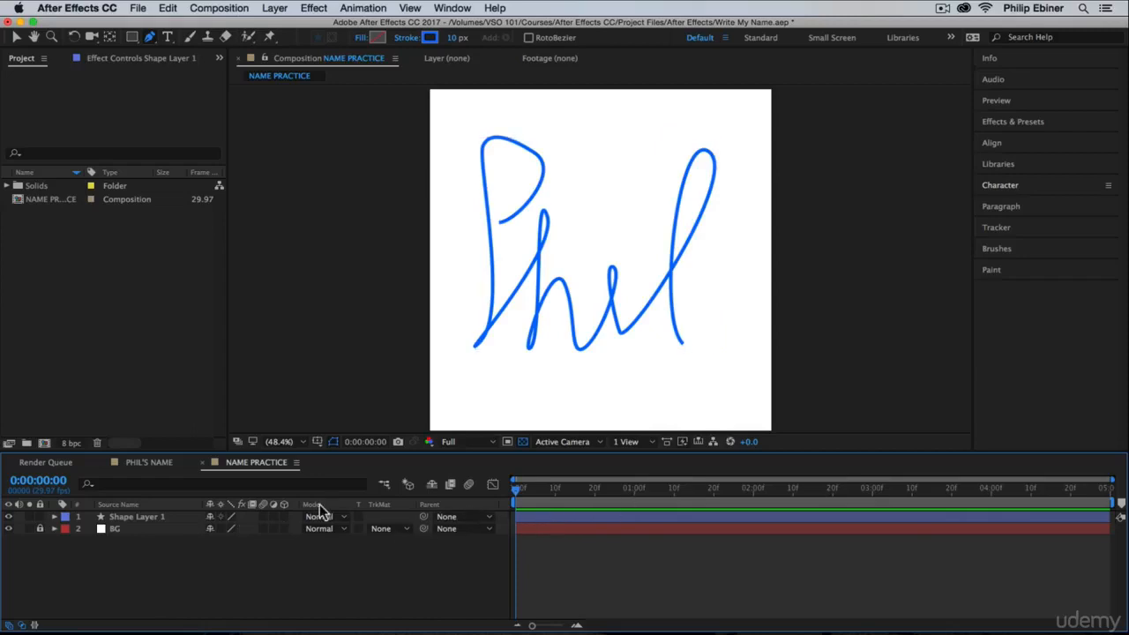
{"action": "left_click", "coordinate": [9, 517]}
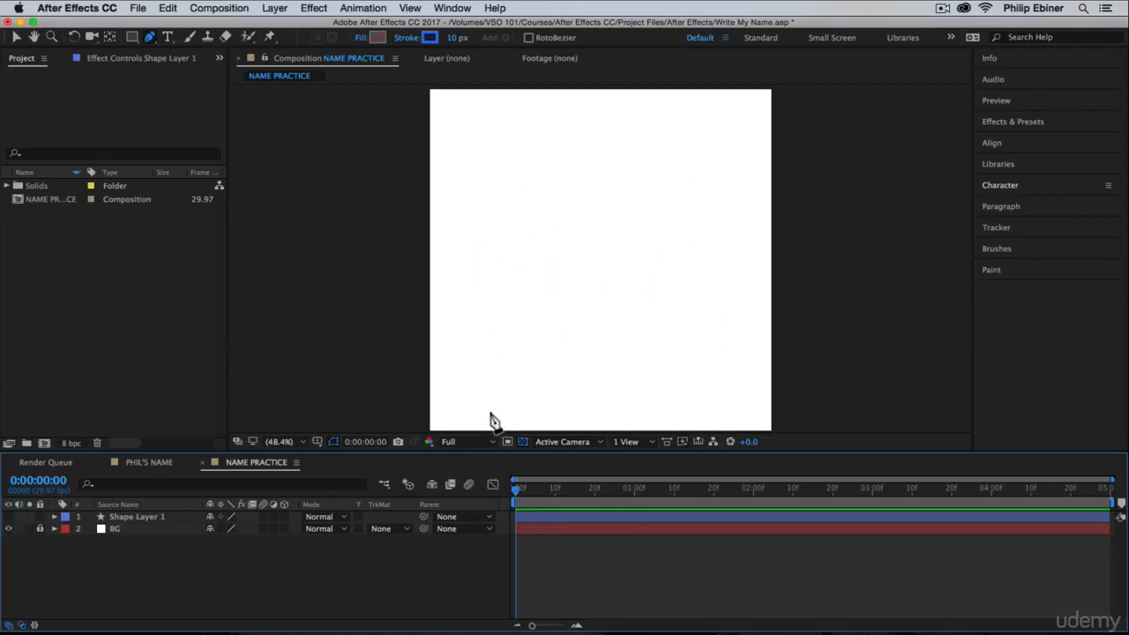
- Draw an angular version of the name on a new shape layer, using a Pen path made of straight segments
{"action": "left_click", "coordinate": [493, 233]}
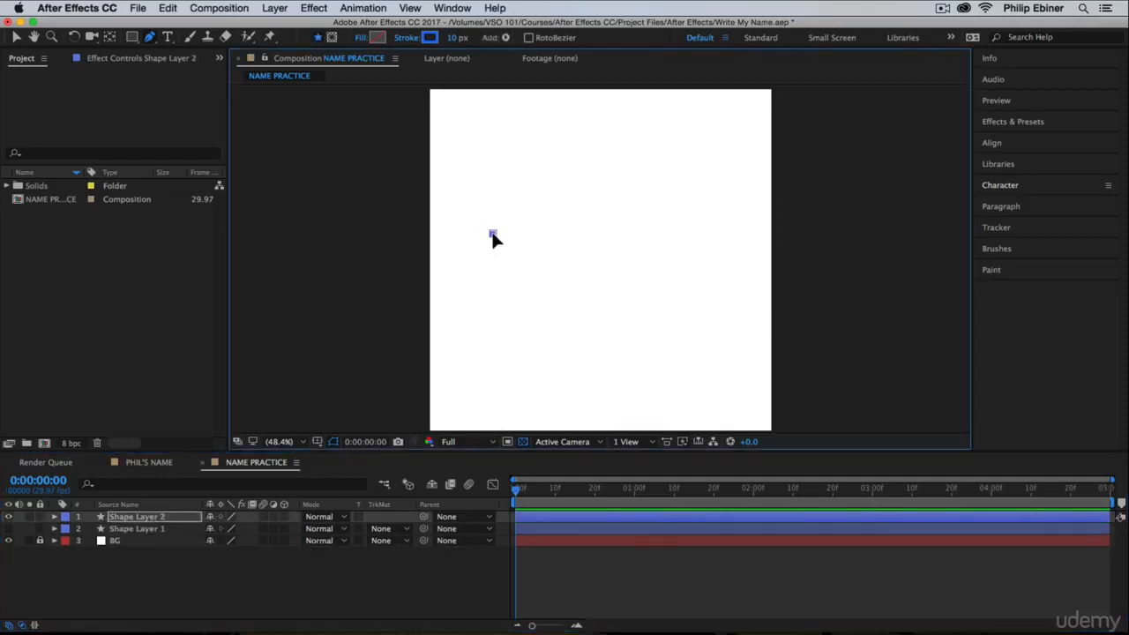
{"action": "left_click", "coordinate": [578, 226]}
{"action": "left_click", "coordinate": [565, 156]}
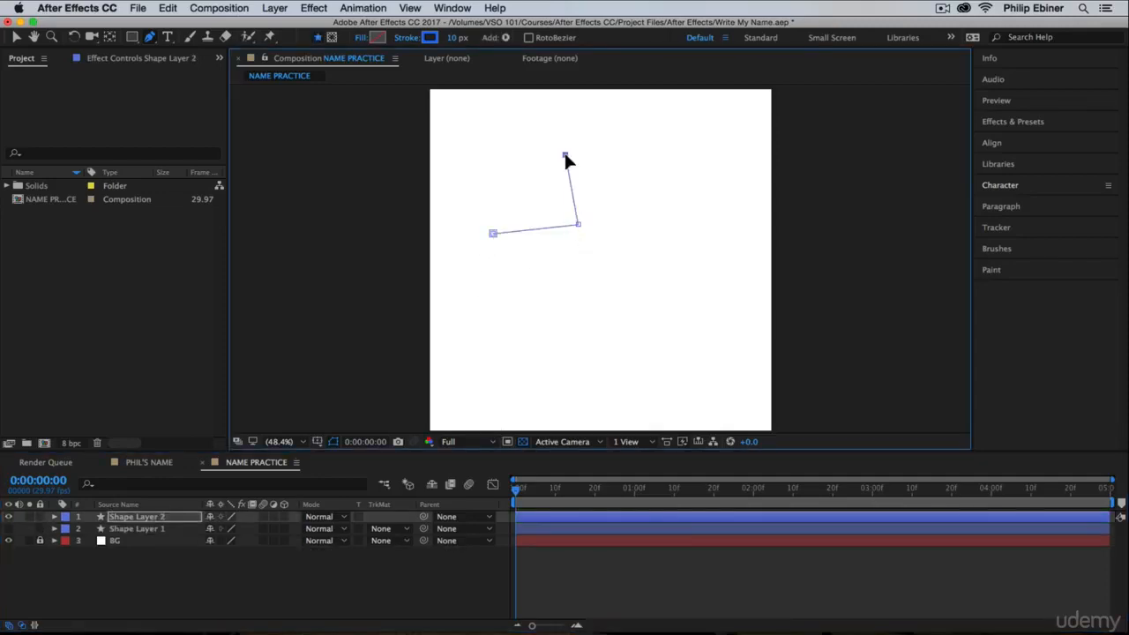
{"action": "left_click", "coordinate": [483, 154]}
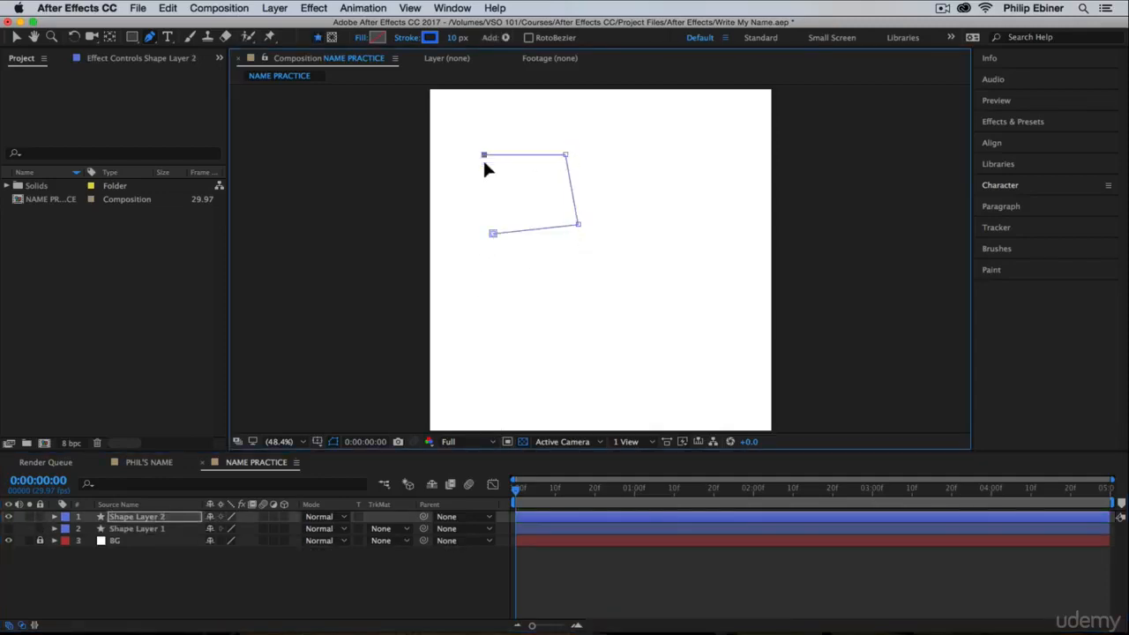
{"action": "left_click", "coordinate": [488, 359]}
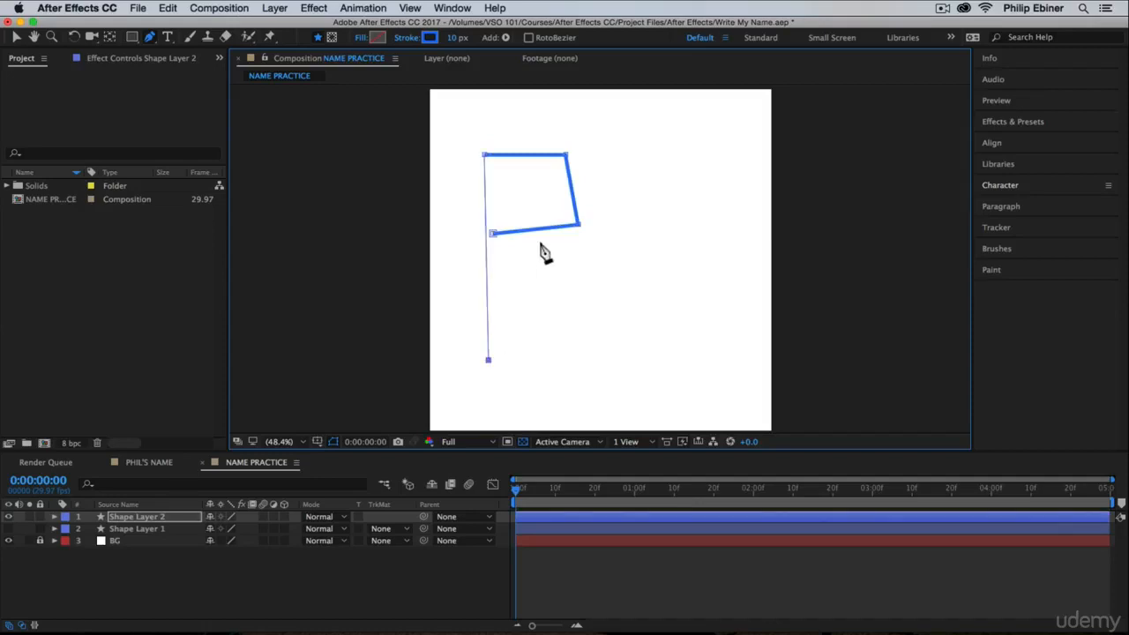
{"action": "left_click", "coordinate": [531, 357]}
{"action": "mouse_move", "coordinate": [530, 246]}
{"action": "left_mouse_down"}
{"action": "mouse_move", "coordinate": [533, 299]}
{"action": "mouse_move", "coordinate": [579, 298]}
{"action": "left_mouse_up"}
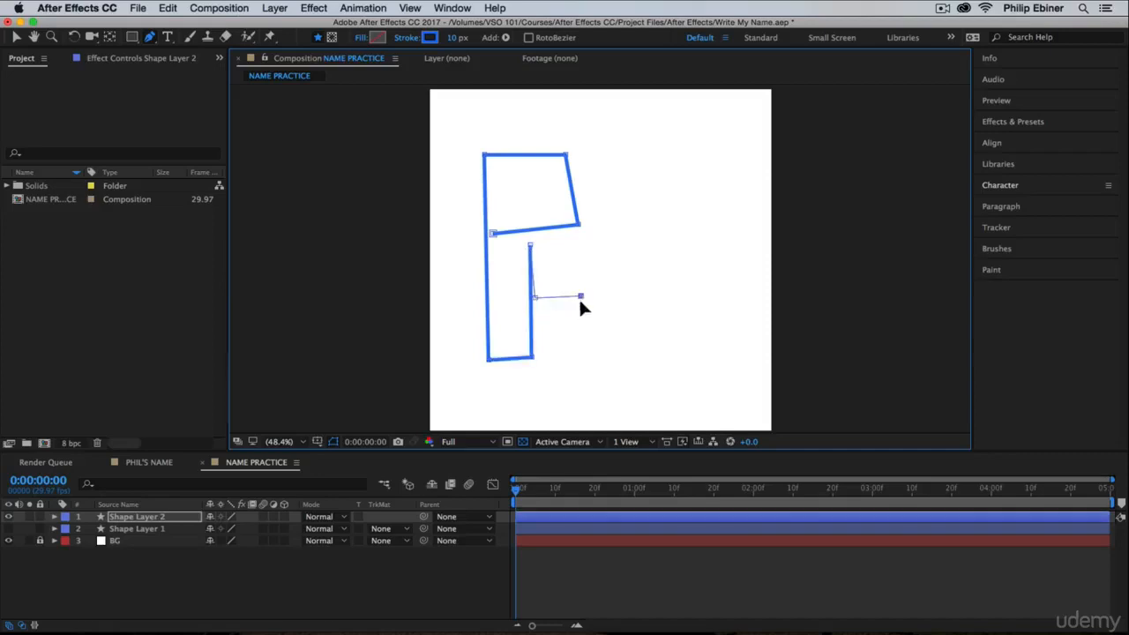
{"action": "left_click", "coordinate": [639, 357]}
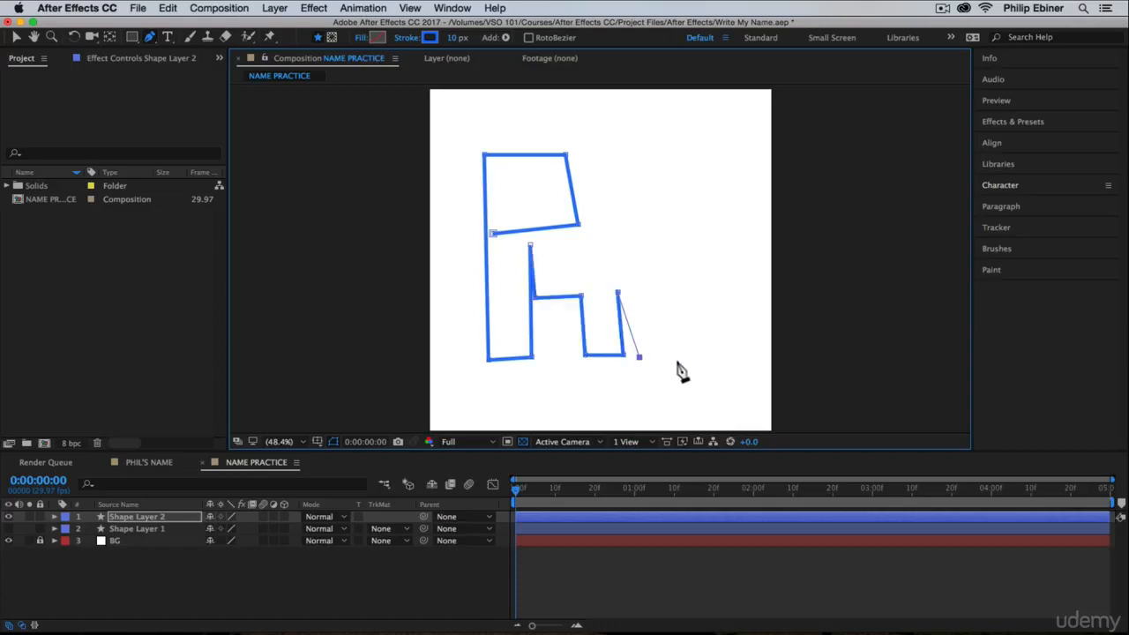
{"action": "left_click_drag", "start_coordinate": [675, 160], "coordinate": [689, 353]}
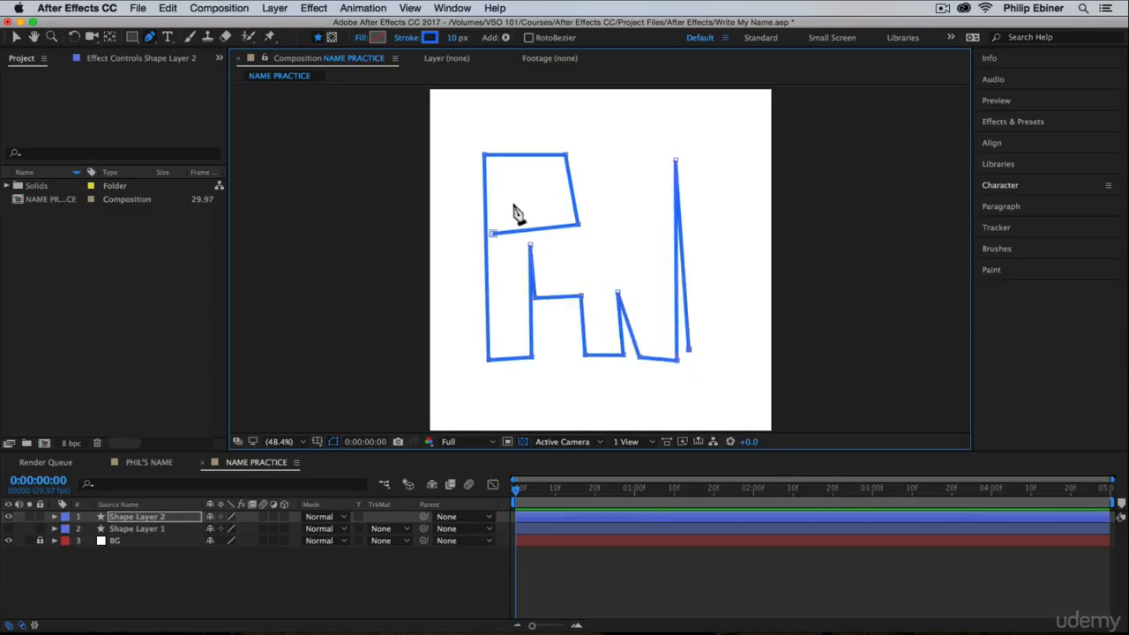
{"action": "left_click", "coordinate": [620, 578]}
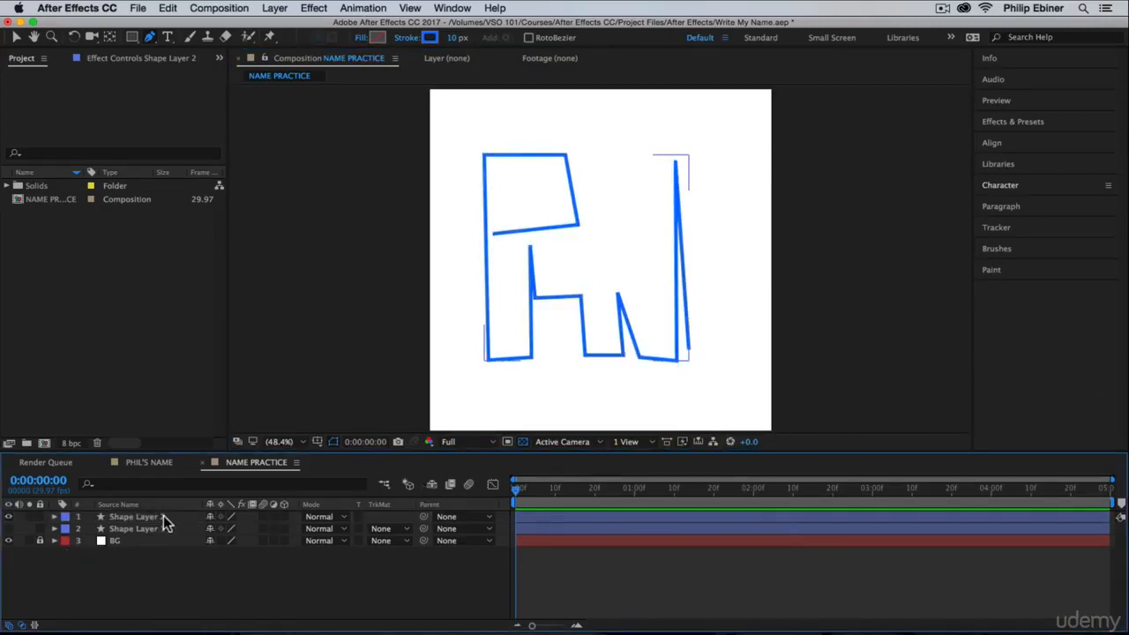
- Delete the angular name's Shape Layer 2 and show Shape Layer 1 again
{"action": "left_click", "coordinate": [130, 518]}
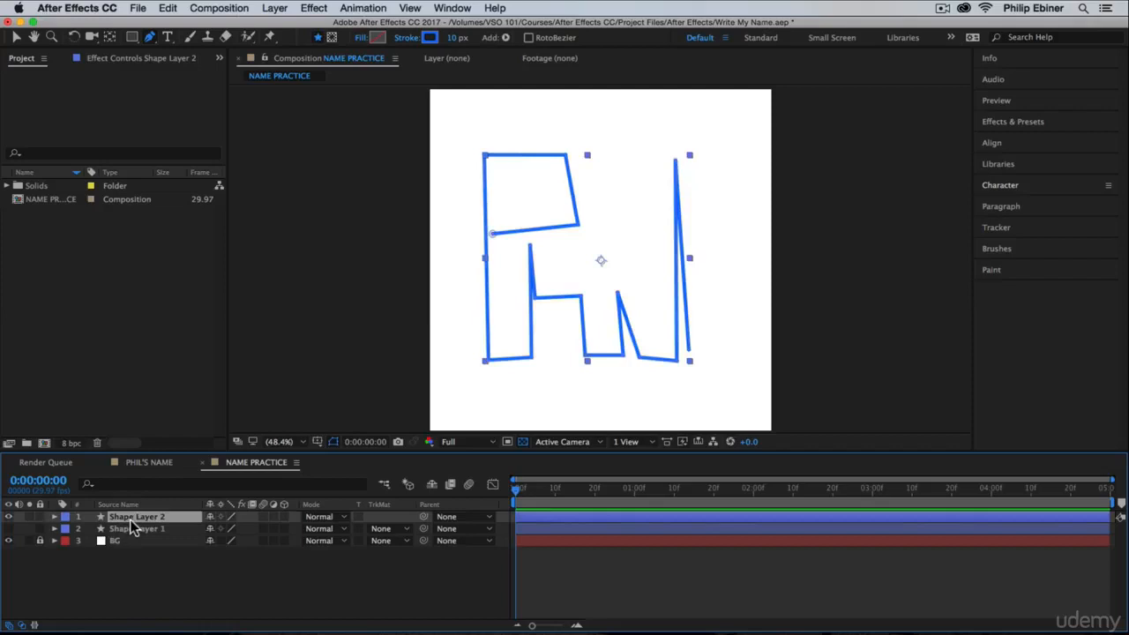
{"action": "key", "text": "Delete"}
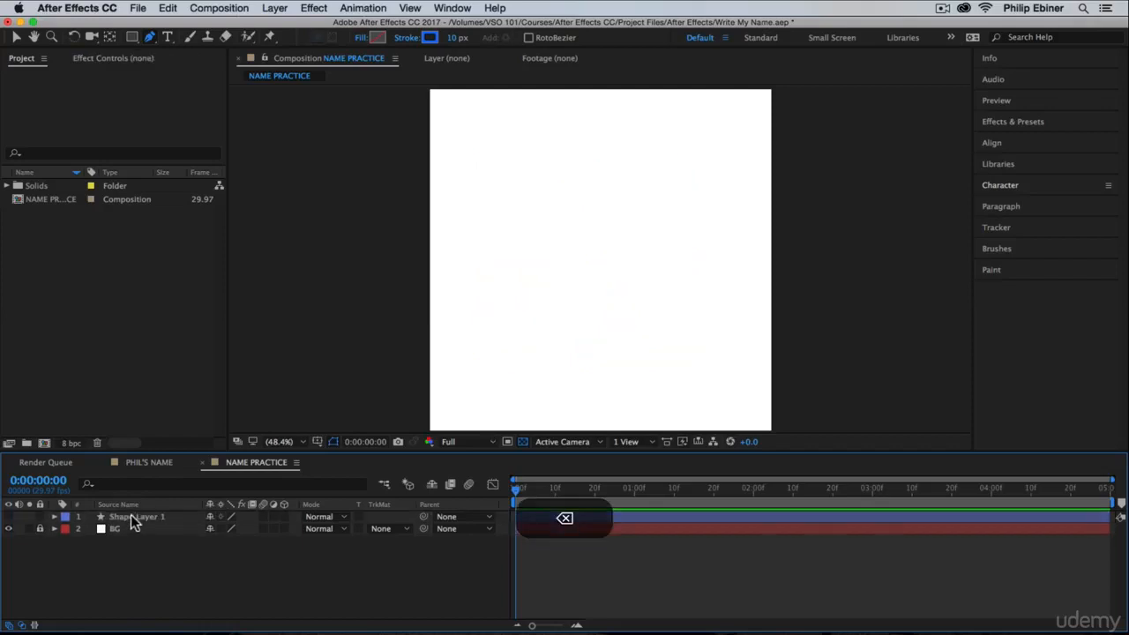
{"action": "left_click", "coordinate": [9, 517]}
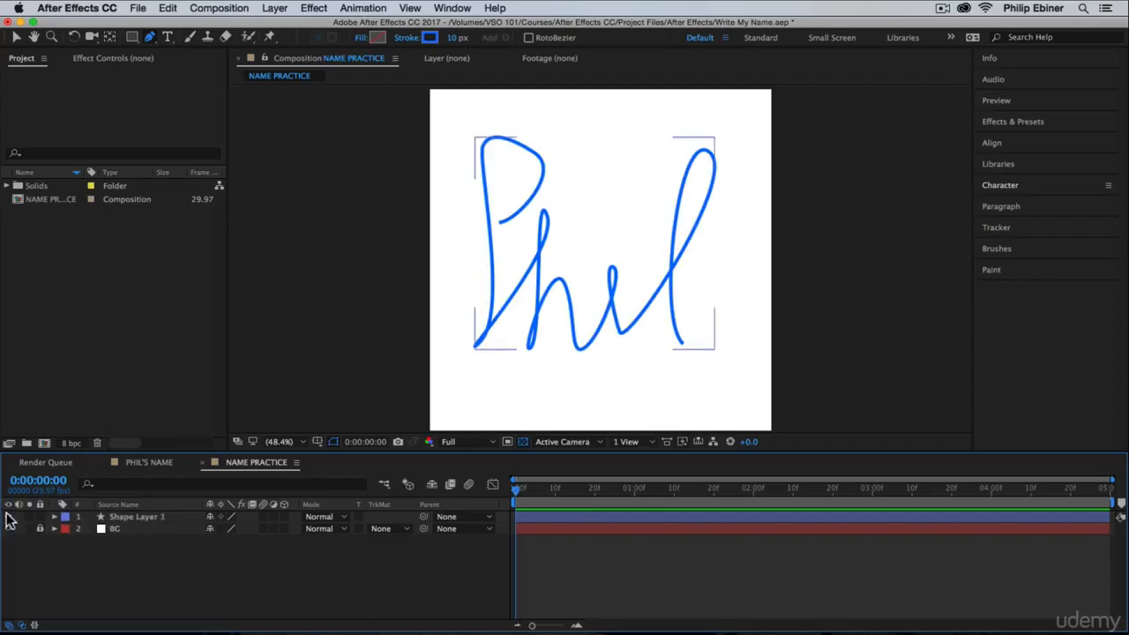
- Add a Trim Paths operator to the contents of Shape Layer 1
{"action": "key", "text": "space"}
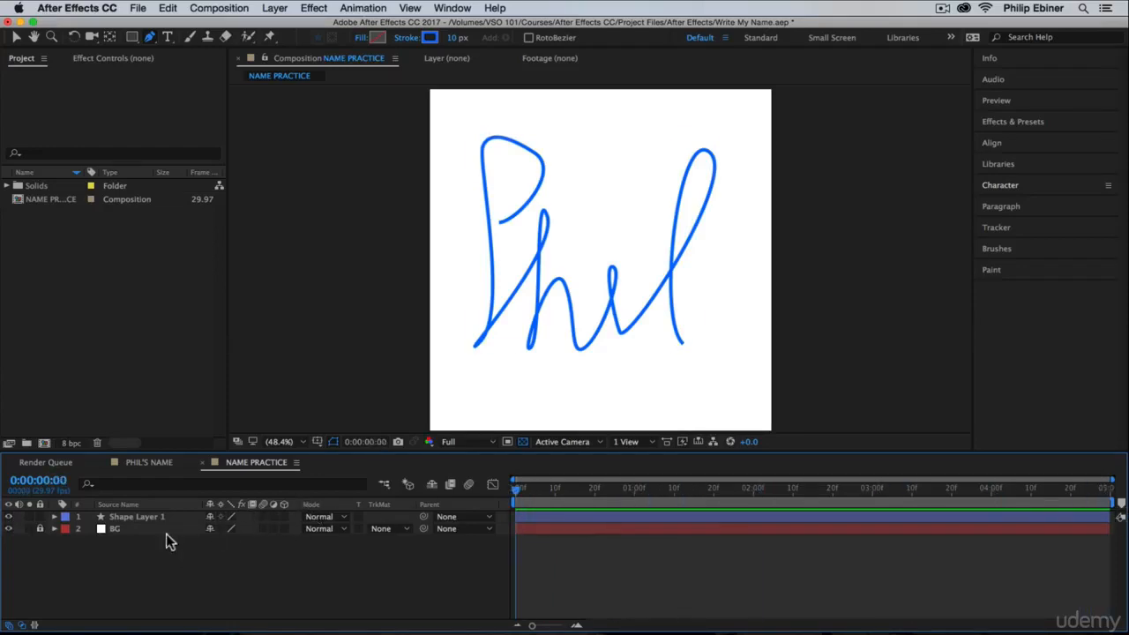
{"action": "left_click", "coordinate": [54, 517]}
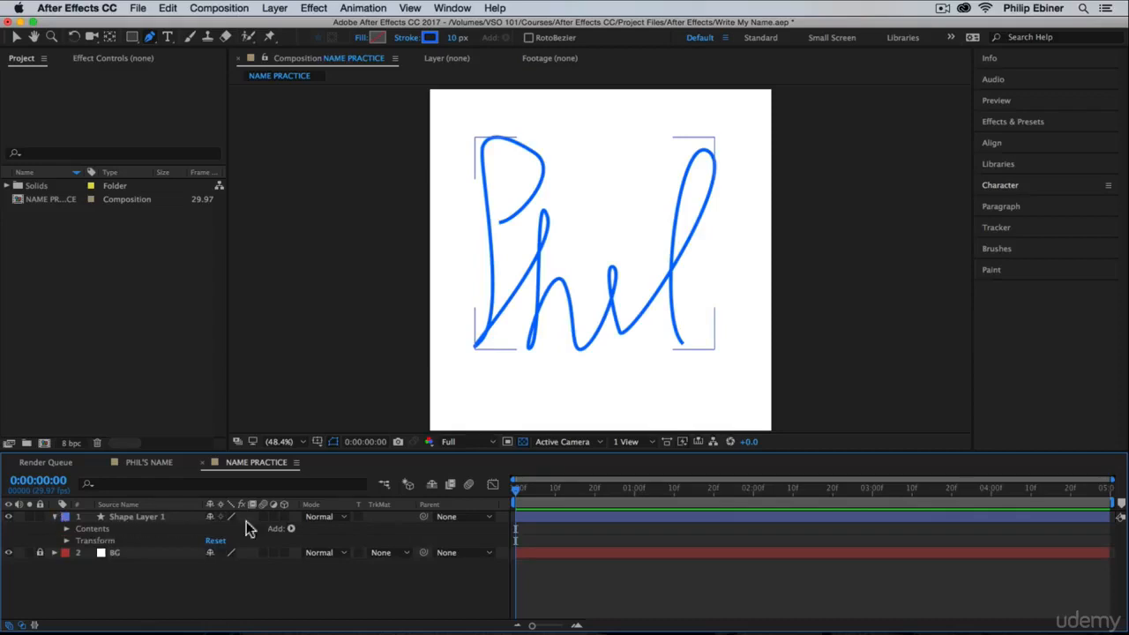
{"action": "left_click", "coordinate": [292, 529]}
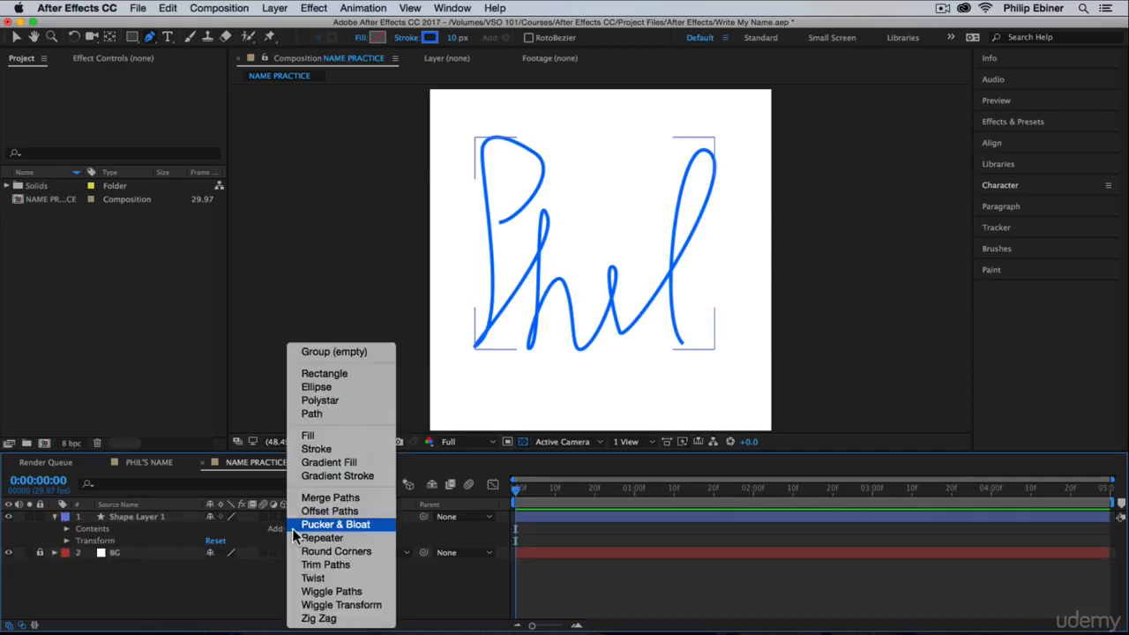
{"action": "left_click", "coordinate": [326, 565]}
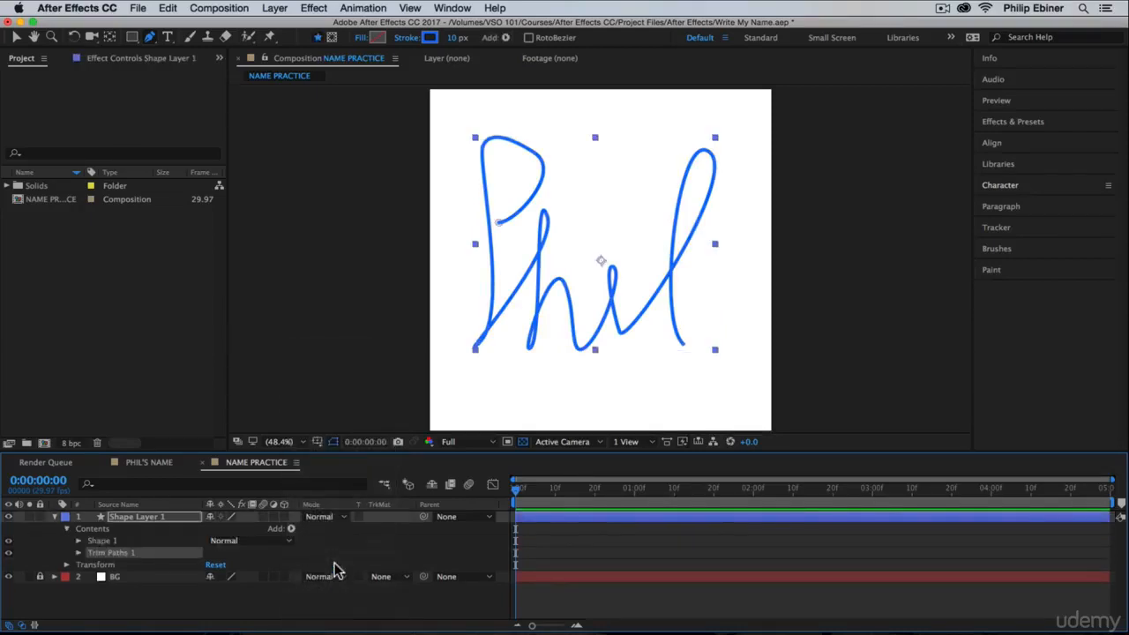
- Set the Trim Paths End value to 0% at the start of the composition and keyframe it
{"action": "left_click_drag", "start_coordinate": [516, 491], "coordinate": [473, 502]}
{"action": "left_click", "coordinate": [79, 552]}
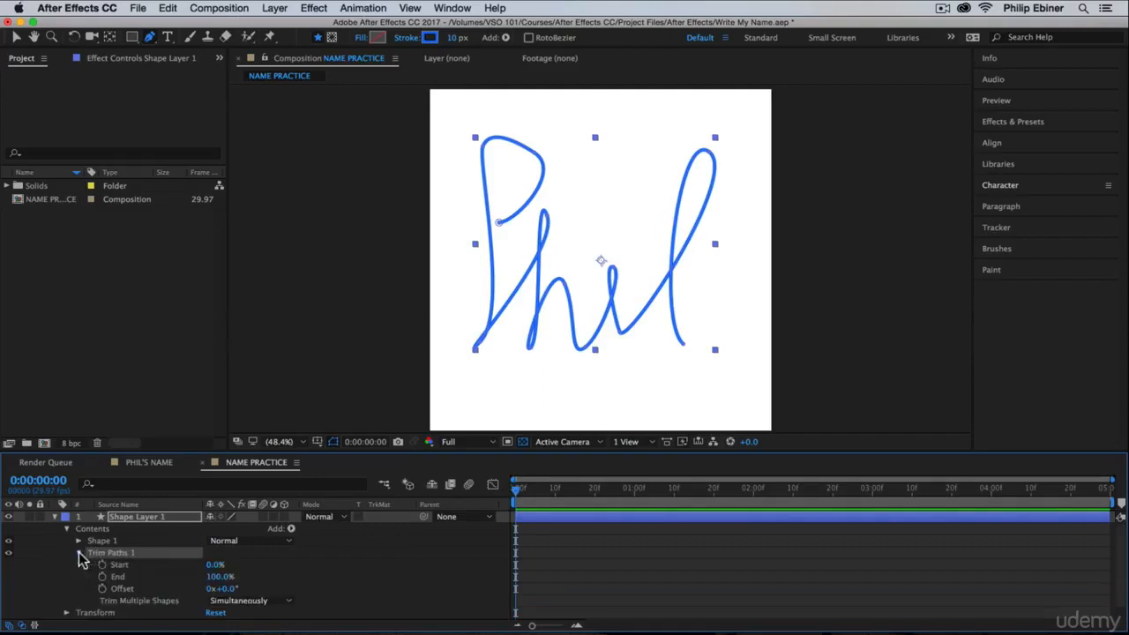
{"action": "left_click", "coordinate": [218, 577]}
{"action": "type", "text": "0"}
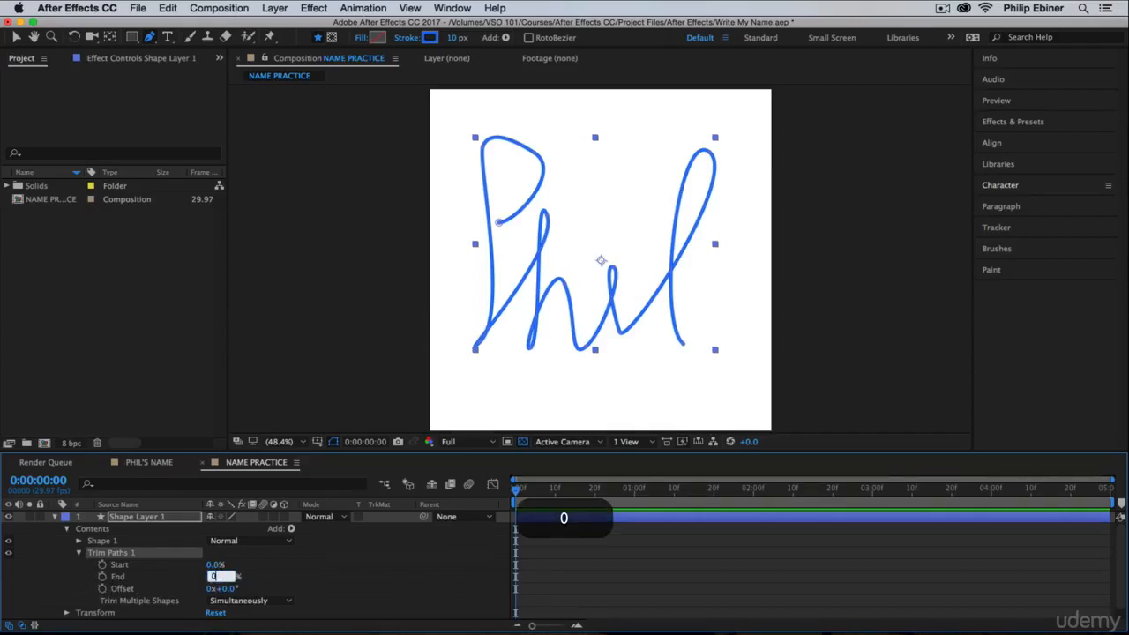
{"action": "key", "text": "Return"}
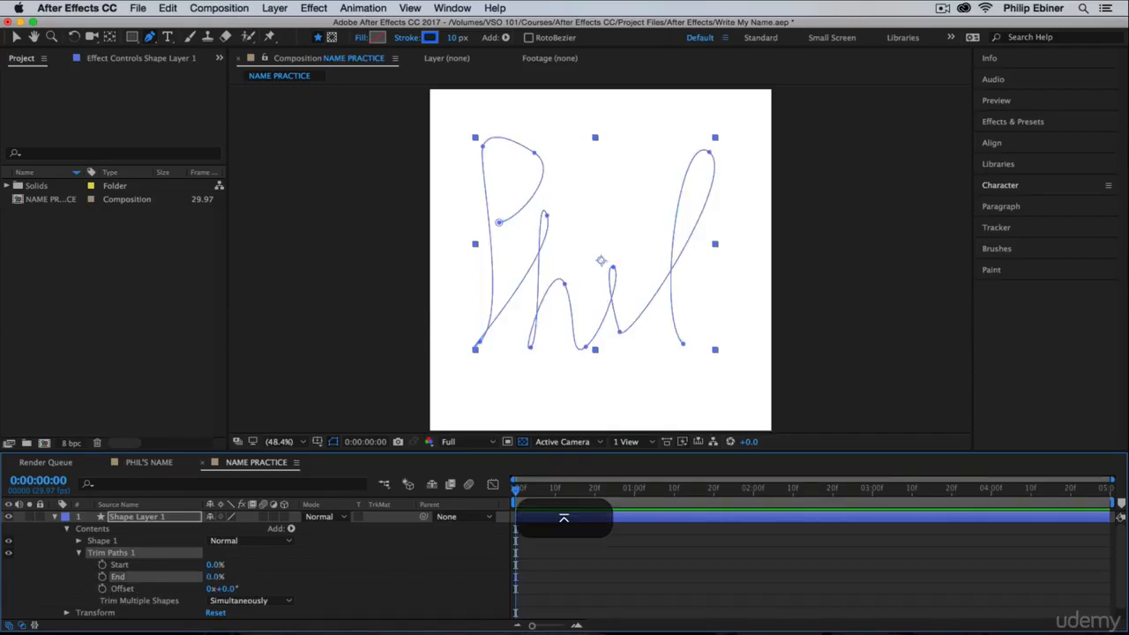
{"action": "left_click", "coordinate": [103, 577]}
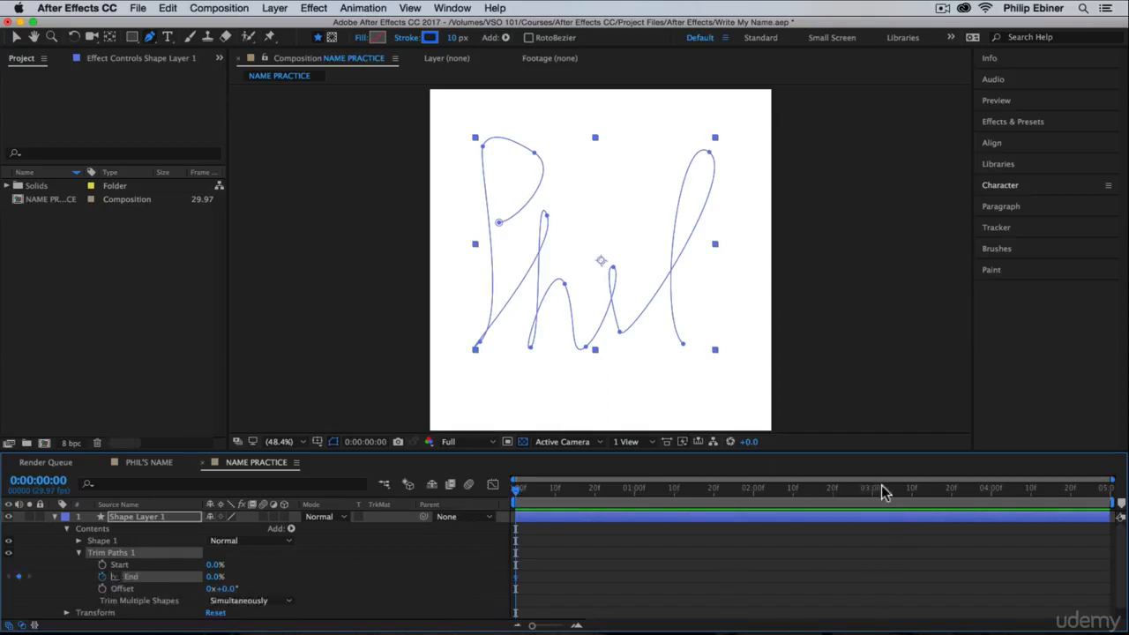
- Keyframe the Trim Paths End value at 100% at 0:00:04:00 and preview the writing animation
{"action": "left_click", "coordinate": [991, 491]}
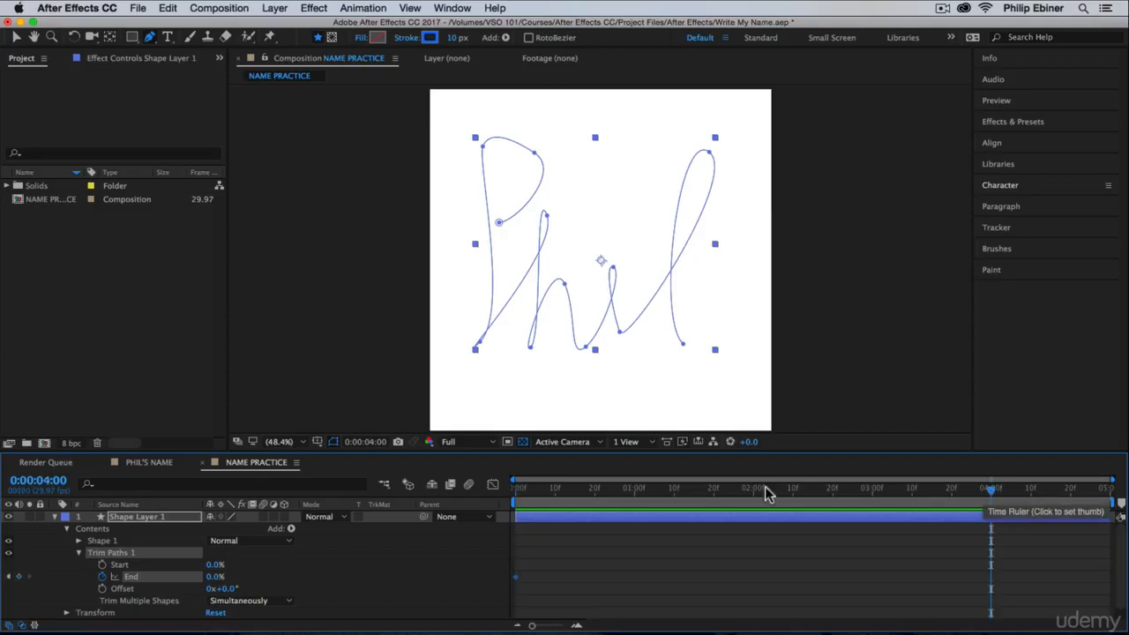
{"action": "left_click_drag", "start_coordinate": [524, 496], "coordinate": [989, 498]}
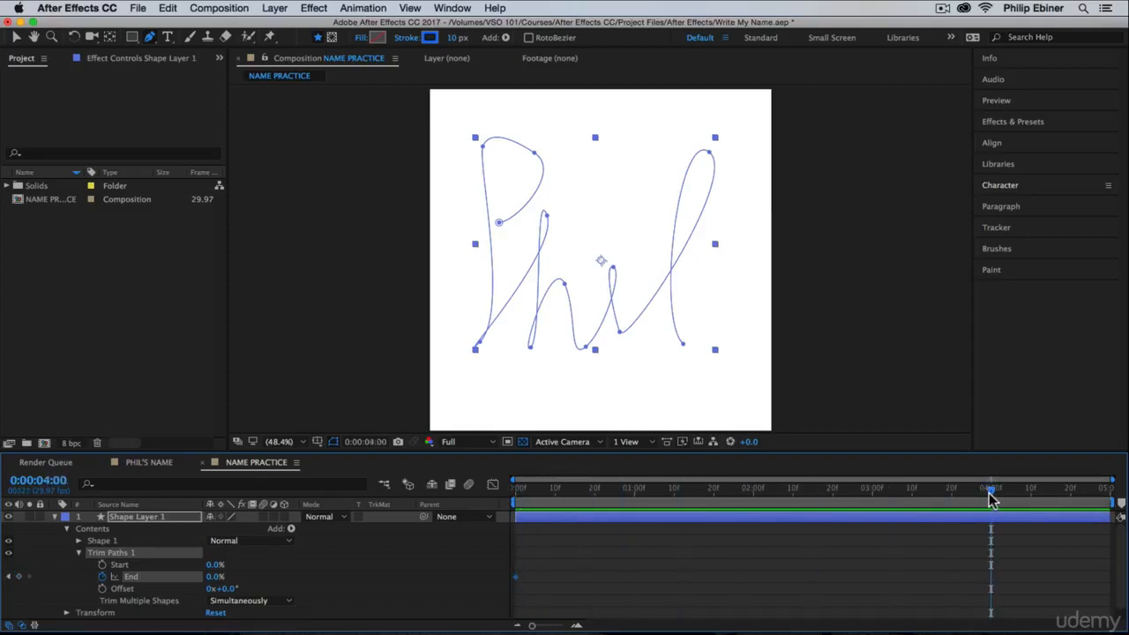
{"action": "left_click", "coordinate": [215, 578]}
{"action": "type", "text": "100"}
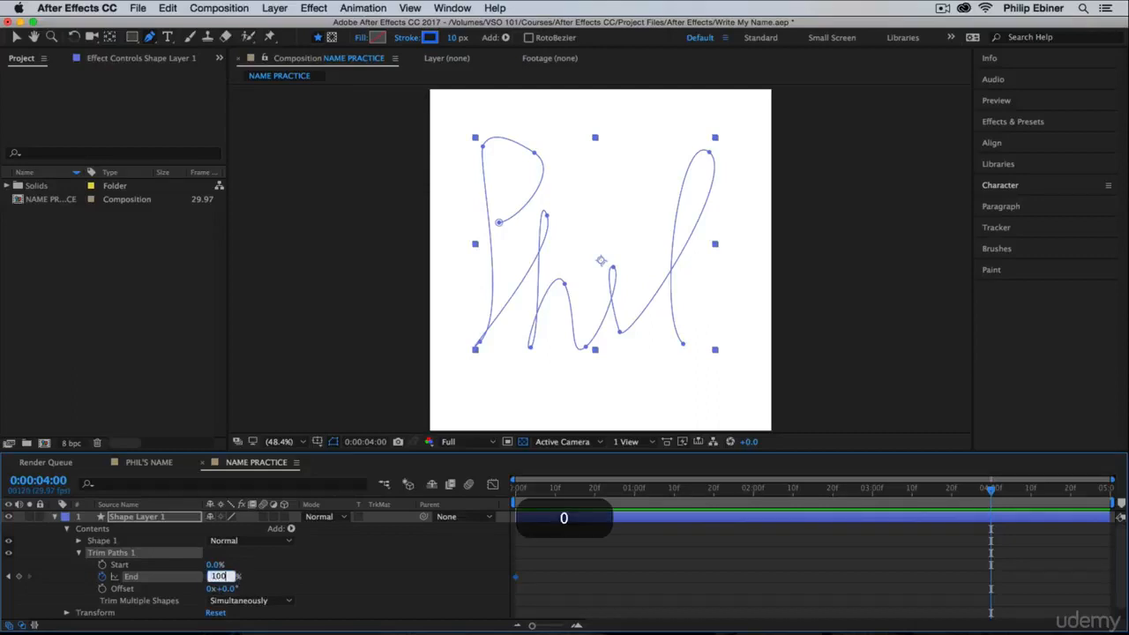
{"action": "key", "text": "Return"}
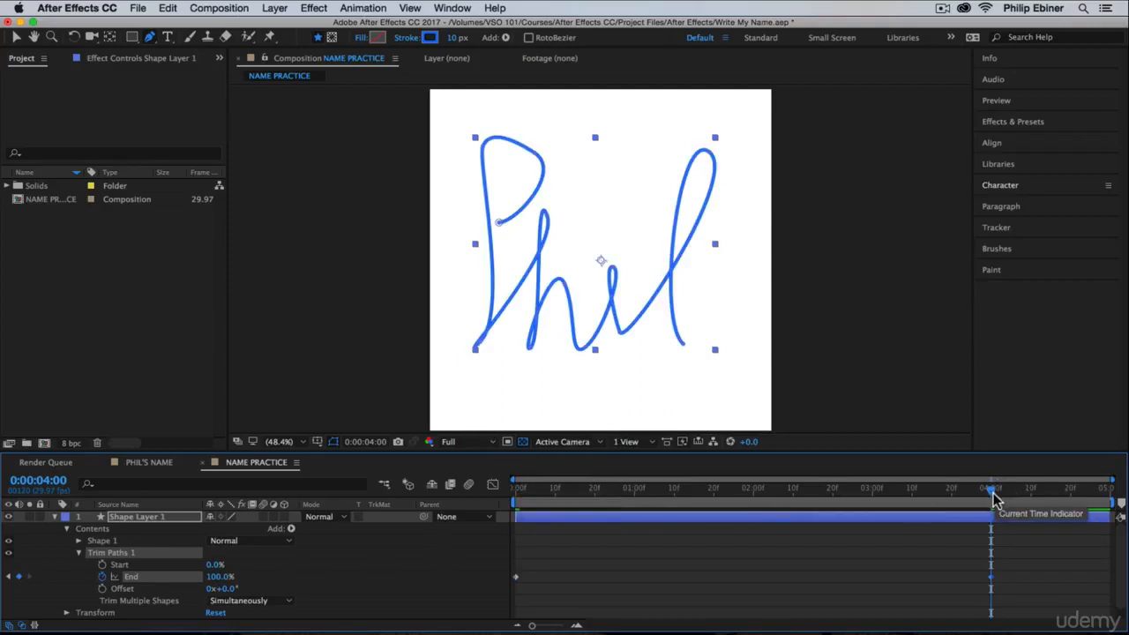
{"action": "key", "text": "space"}
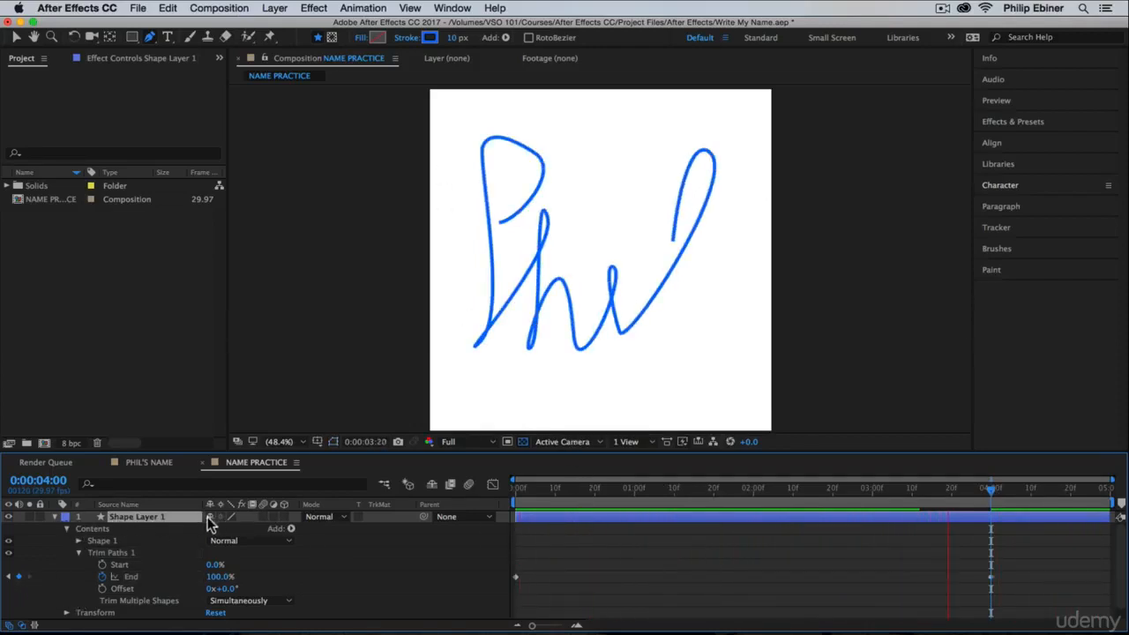
- Change the stroke color of Shape Layer 1 to the muted red C23636 and deselect the layer
{"action": "left_click", "coordinate": [429, 39]}
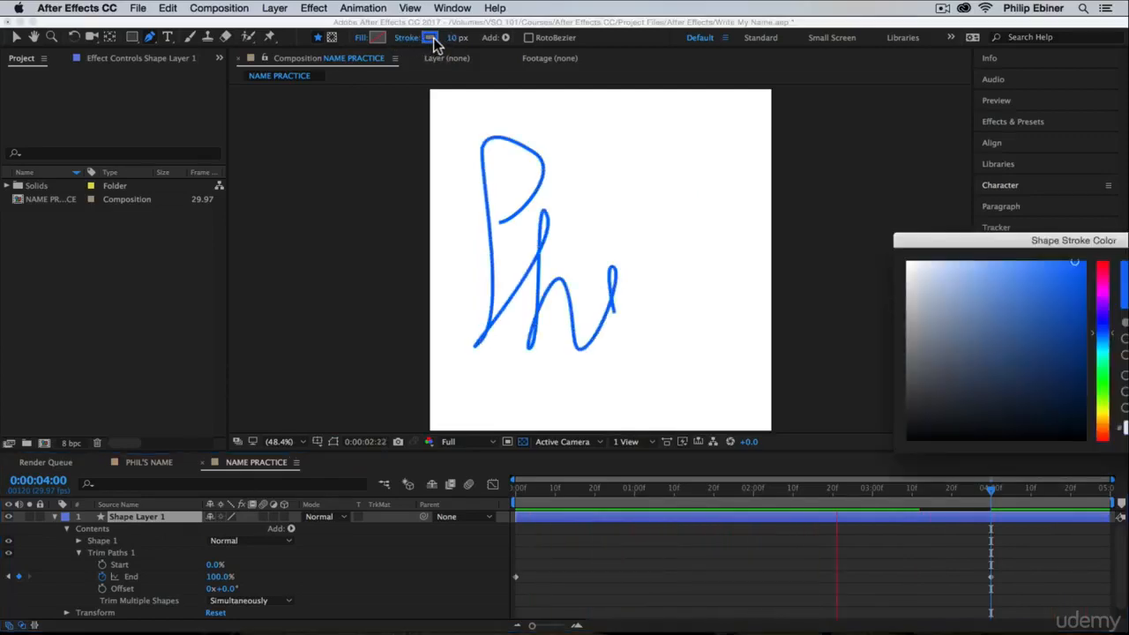
{"action": "left_click_drag", "start_coordinate": [975, 241], "coordinate": [704, 210]}
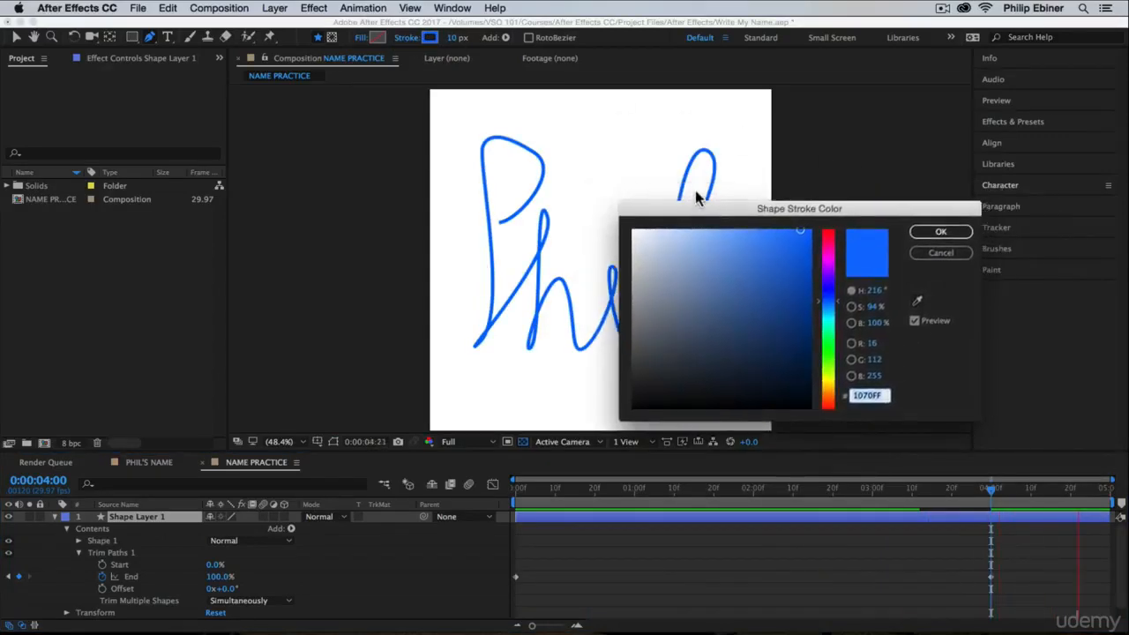
{"action": "left_click_drag", "start_coordinate": [832, 299], "coordinate": [836, 234]}
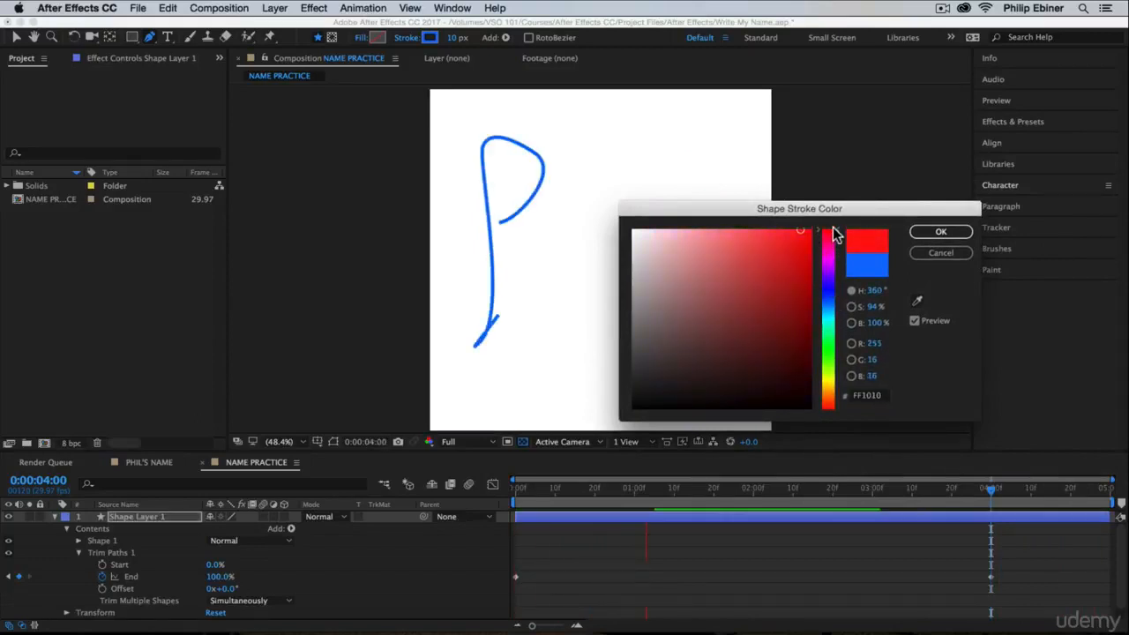
{"action": "left_click", "coordinate": [774, 254]}
{"action": "left_click", "coordinate": [830, 403]}
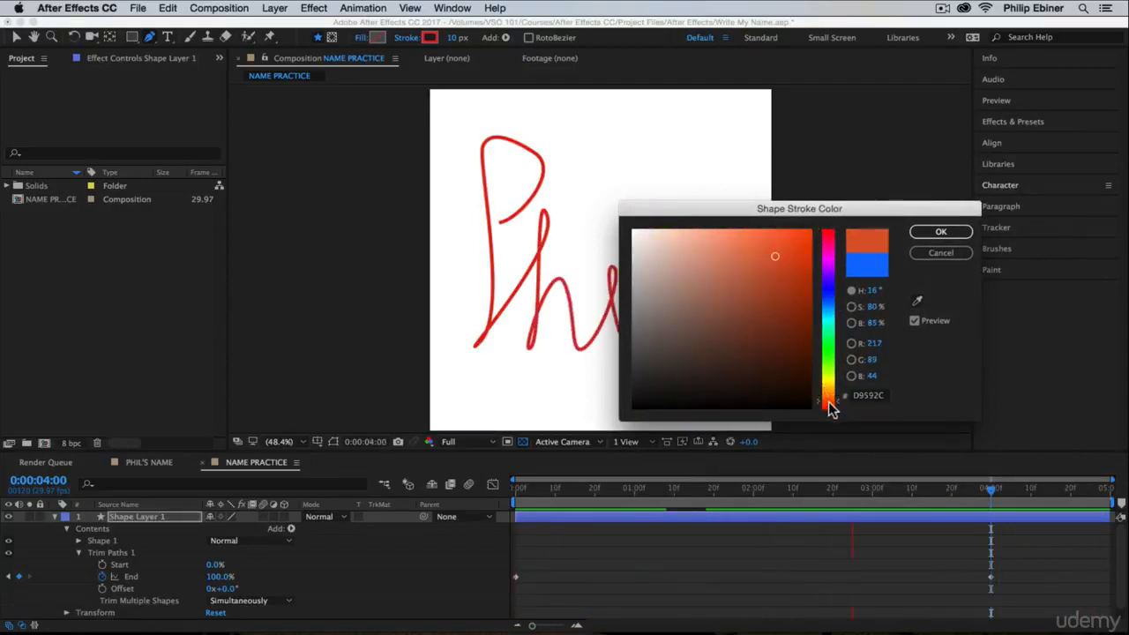
{"action": "left_click", "coordinate": [830, 407]}
{"action": "left_click", "coordinate": [774, 231]}
{"action": "left_click", "coordinate": [830, 244]}
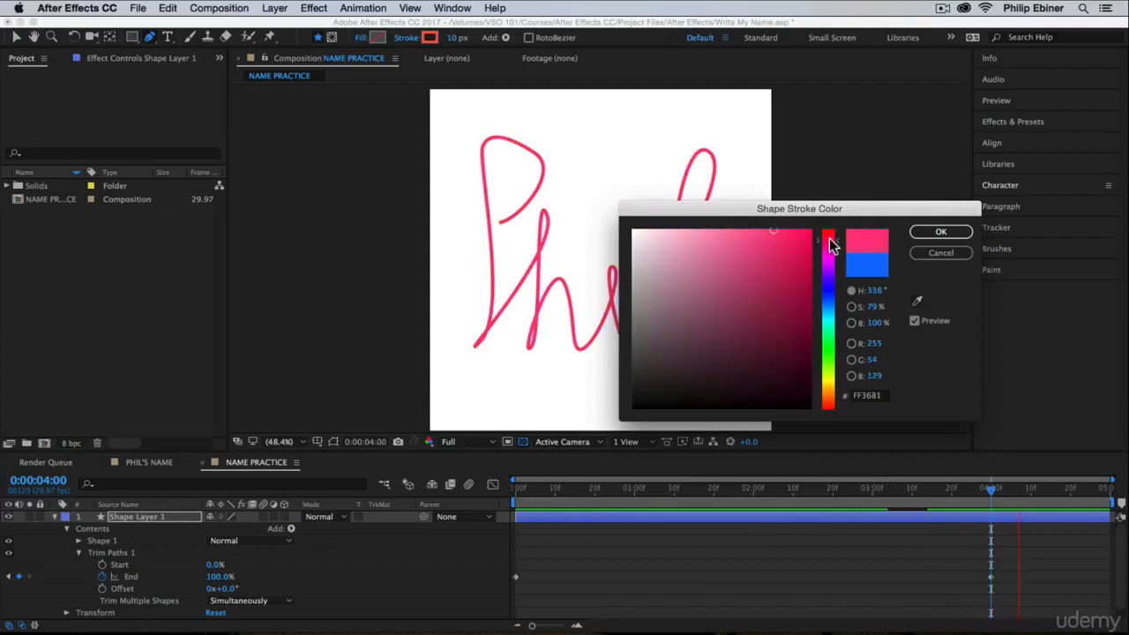
{"action": "left_click", "coordinate": [761, 272]}
{"action": "left_click", "coordinate": [831, 225]}
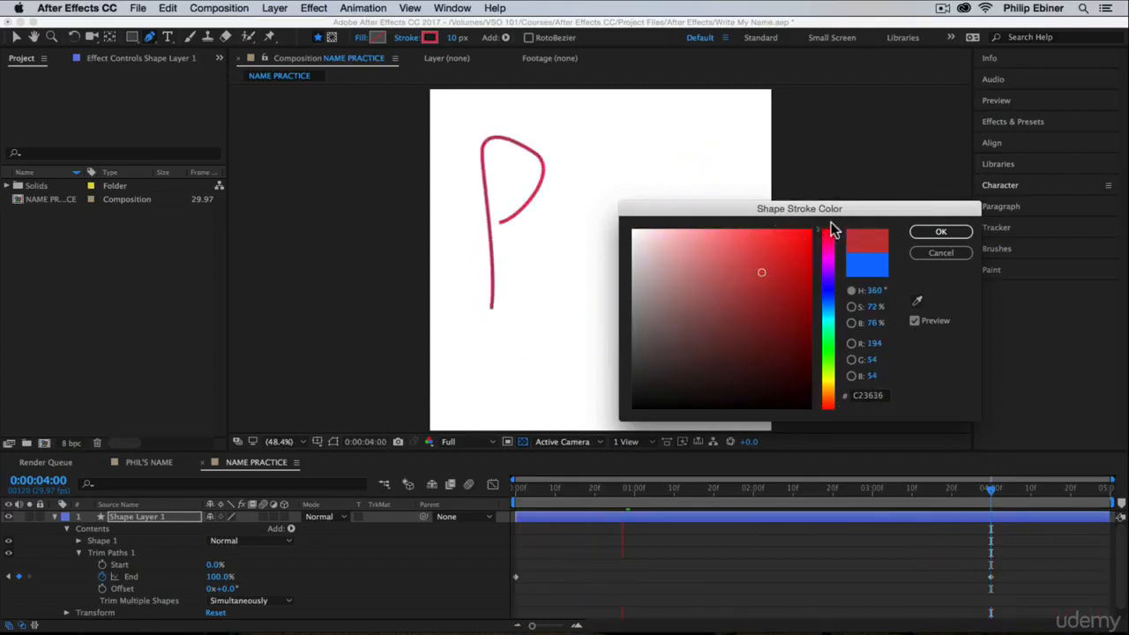
{"action": "left_click", "coordinate": [942, 231]}
{"action": "left_click", "coordinate": [769, 575]}
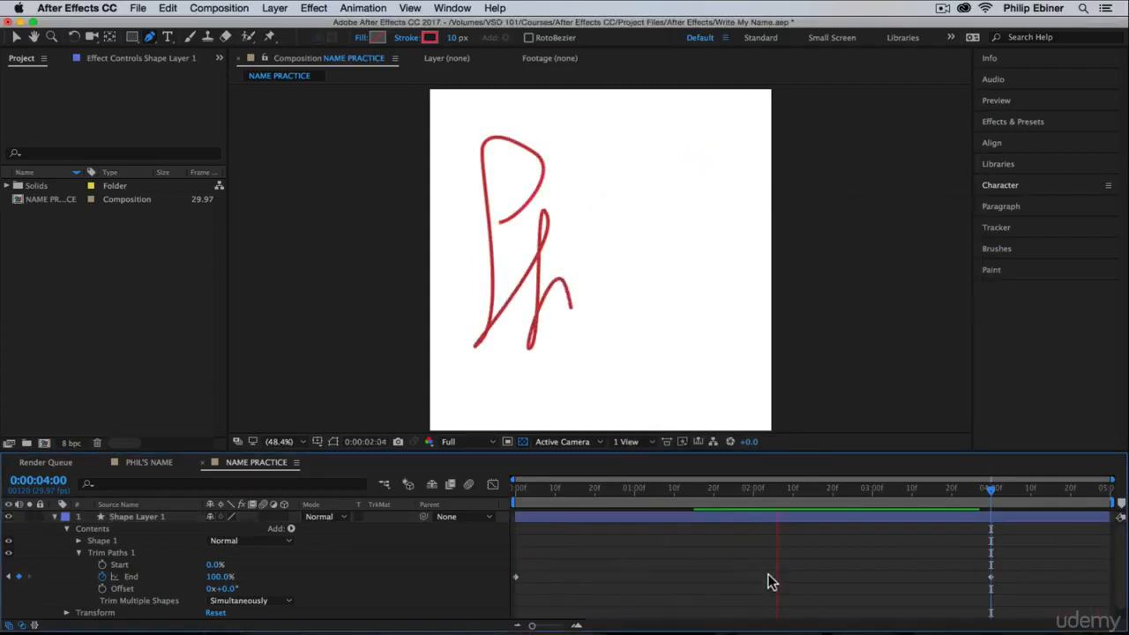
- Collapse Shape Layer 1's properties and play back the write-on animation from the start of the composition
{"action": "left_click", "coordinate": [55, 517]}
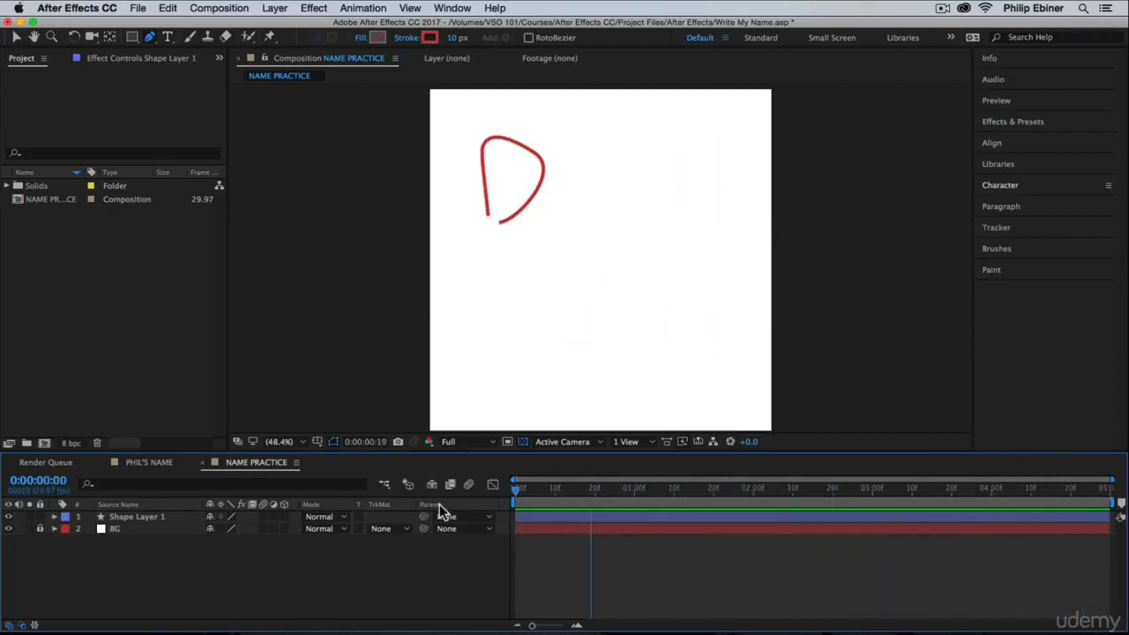
{"action": "key", "text": "space"}
{"action": "key", "text": "space"}
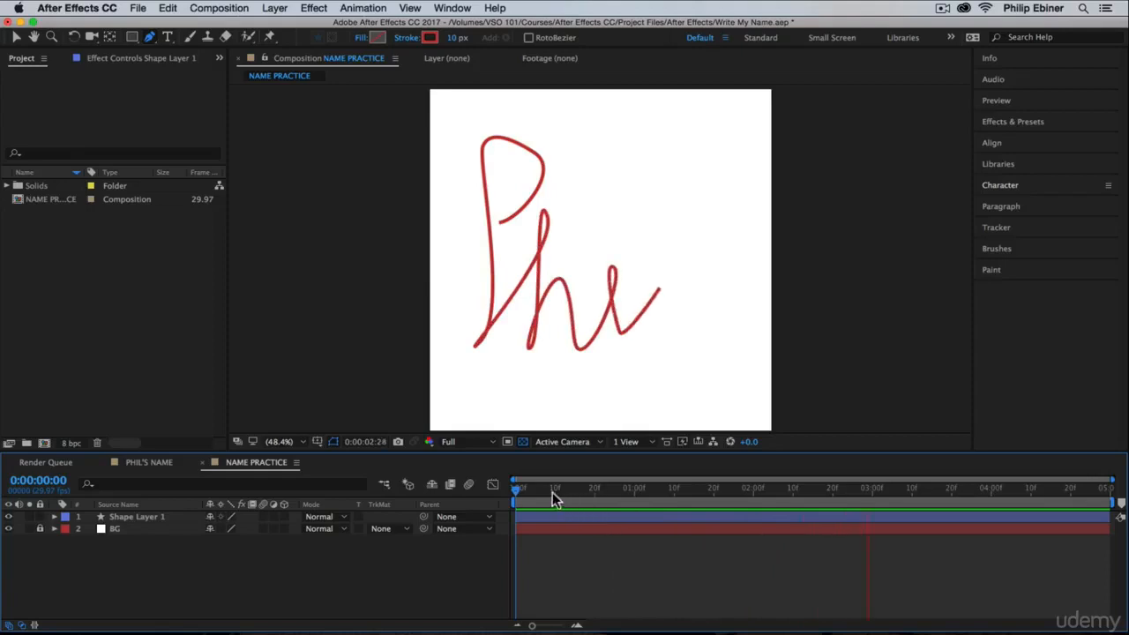
{"action": "mouse_move", "coordinate": [536, 490]}
{"action": "left_mouse_down"}
{"action": "mouse_move", "coordinate": [687, 504]}
{"action": "mouse_move", "coordinate": [1110, 503]}
{"action": "mouse_move", "coordinate": [807, 523]}
{"action": "mouse_move", "coordinate": [467, 511]}
{"action": "mouse_move", "coordinate": [685, 492]}
{"action": "mouse_move", "coordinate": [497, 504]}
{"action": "left_mouse_up"}
{"action": "key", "text": "space"}
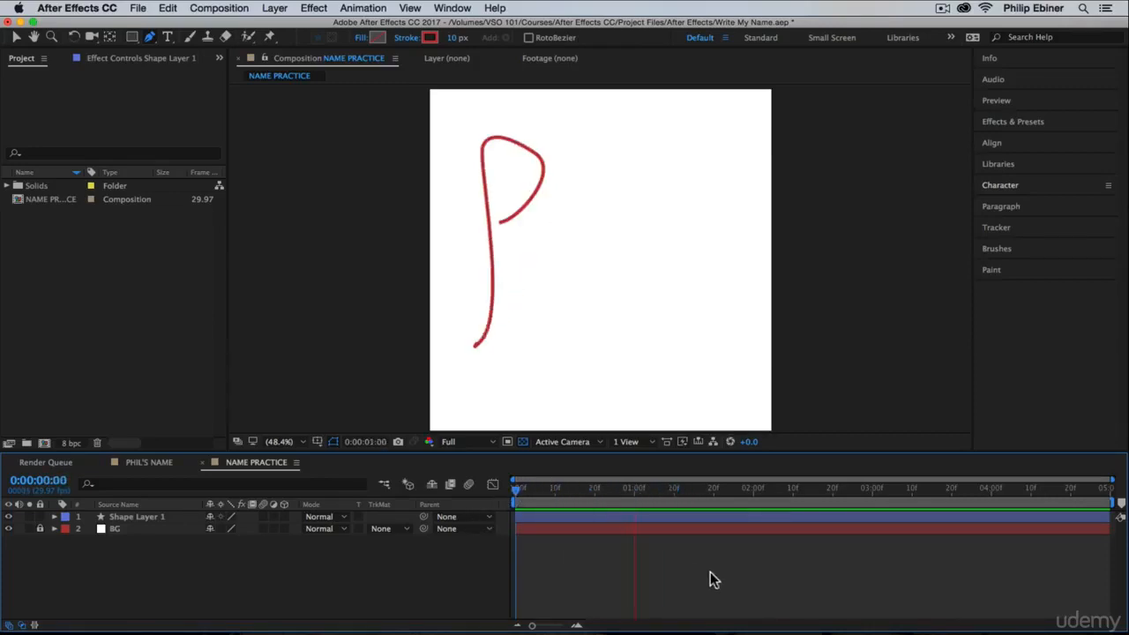